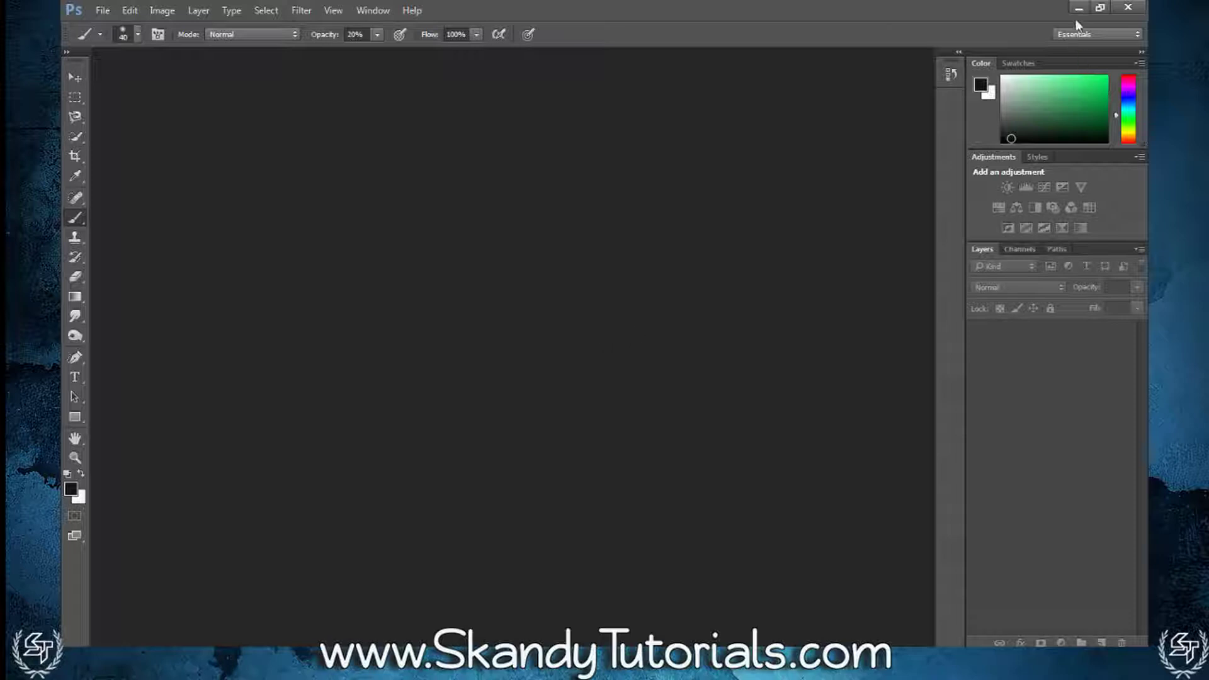
Step: Open the image blank open book.jpg as a new document
left_click(1078, 8)
left_click_drag(87, 192, 401, 369)
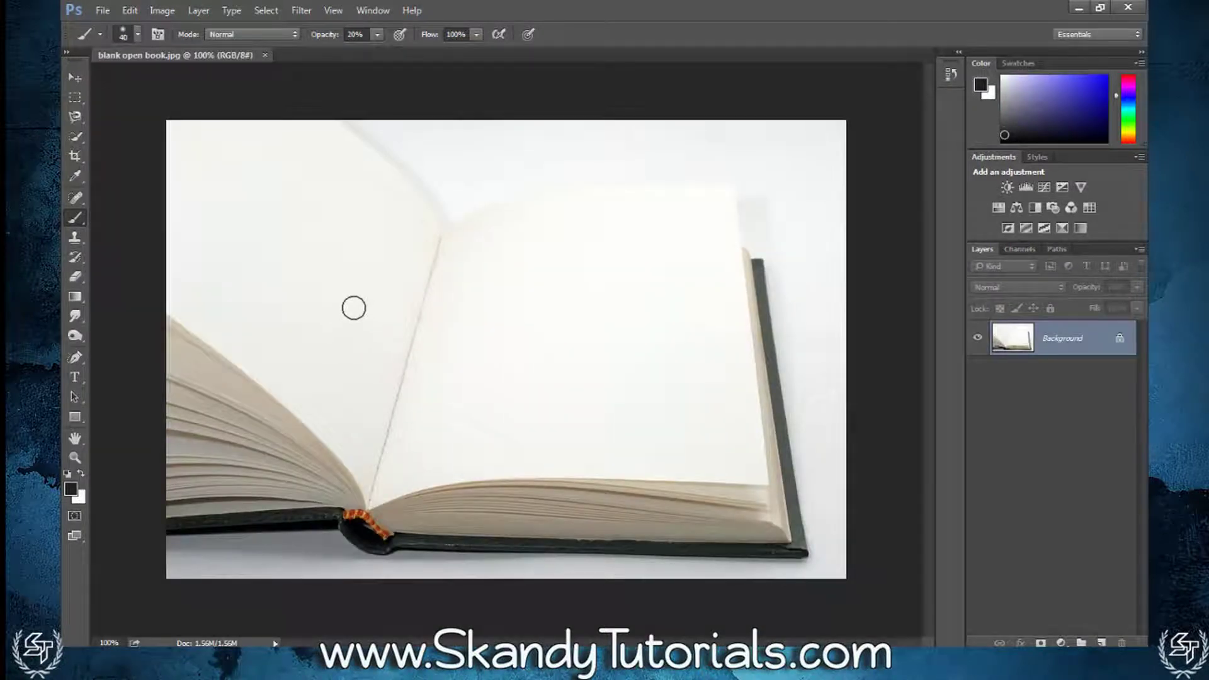
Step: Add a text box across the upper part of the book's right page reading "Skandys Memoirs"
key("t")
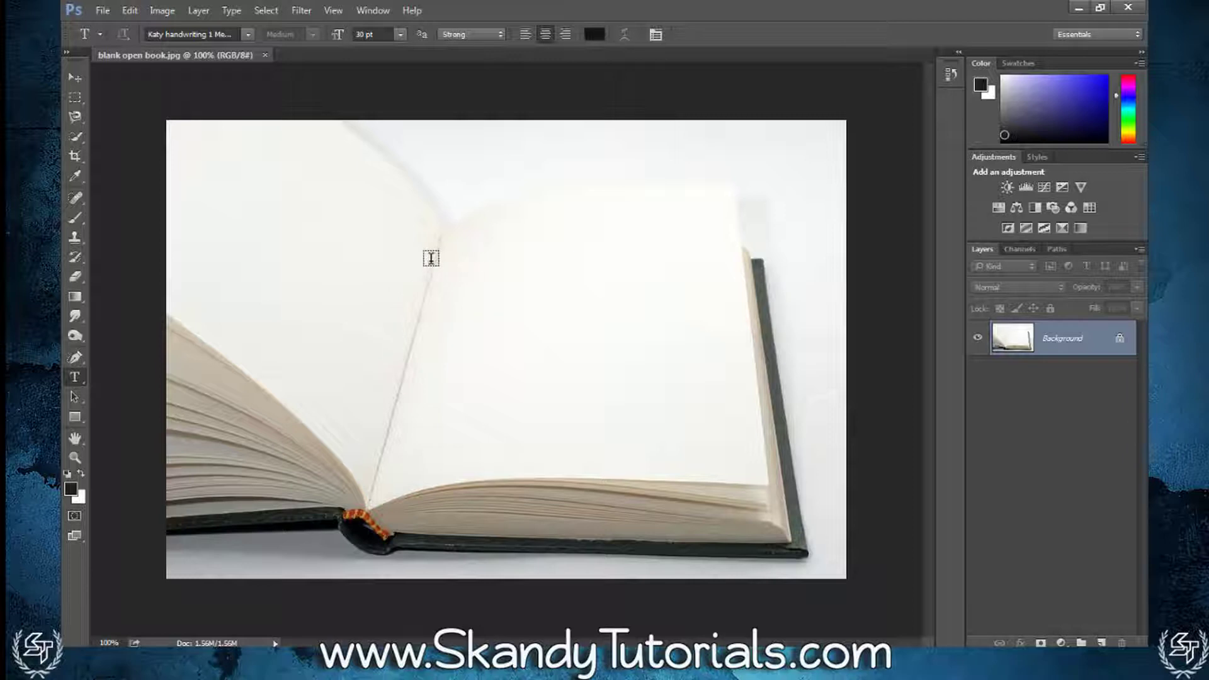
left_click_drag(445, 243, 719, 287)
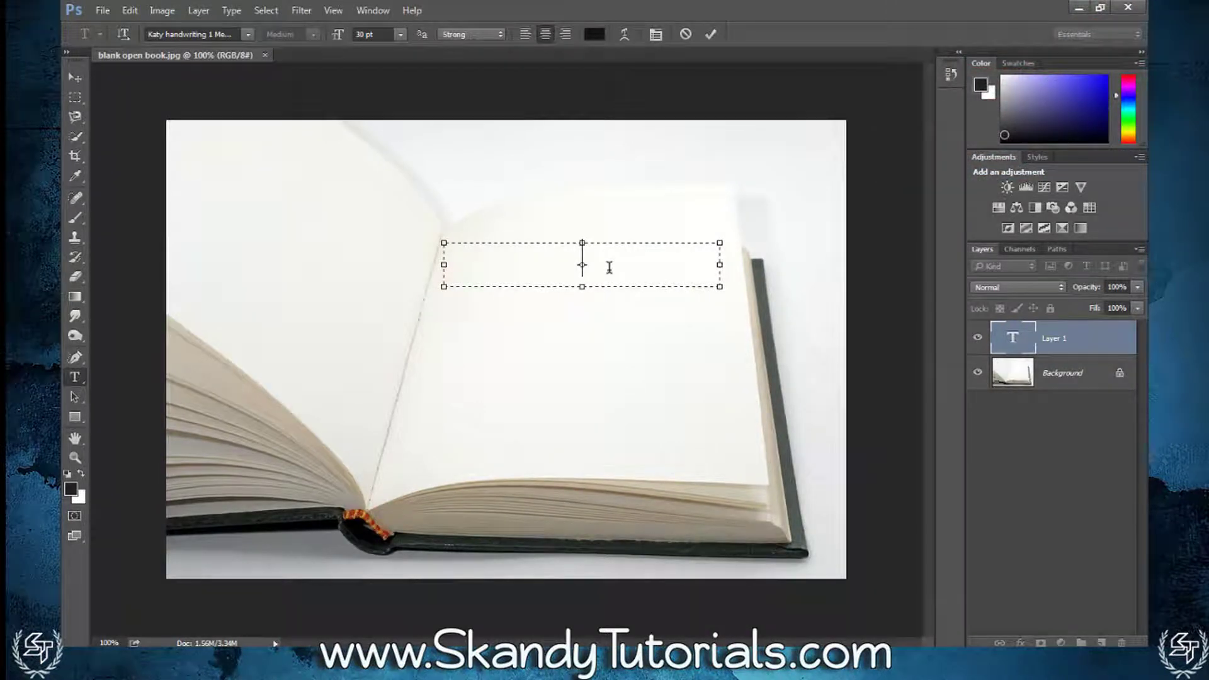
type("Skandys M")
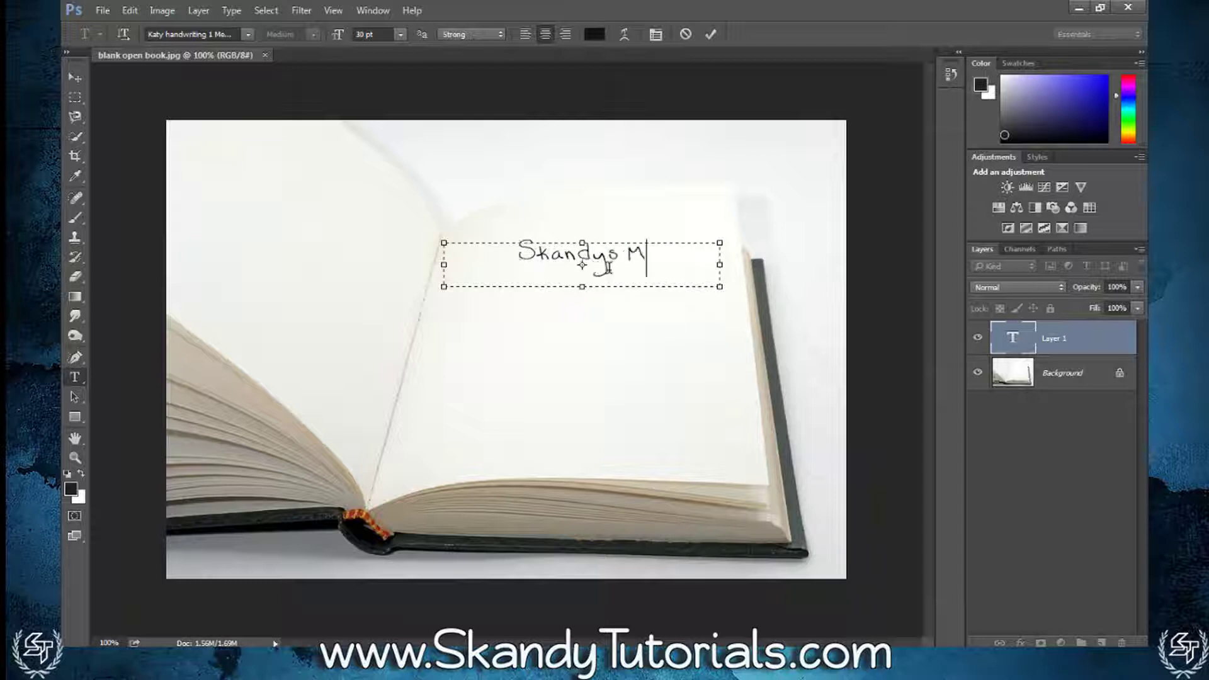
type("emoirs")
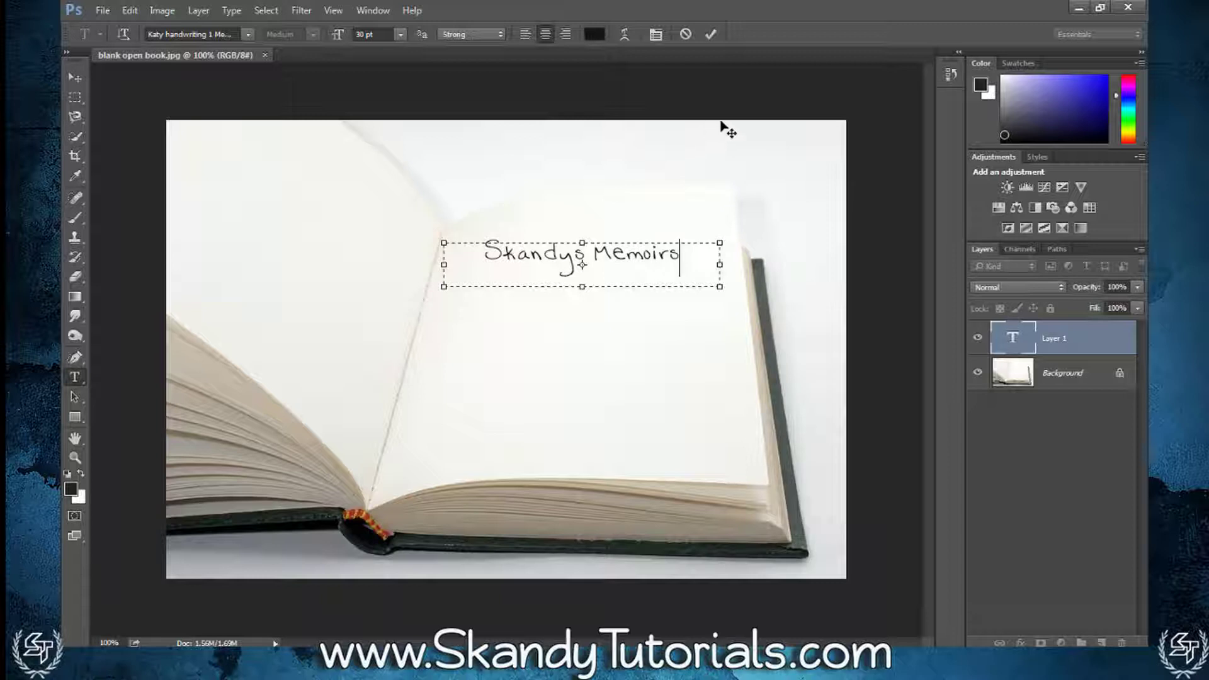
left_click(712, 35)
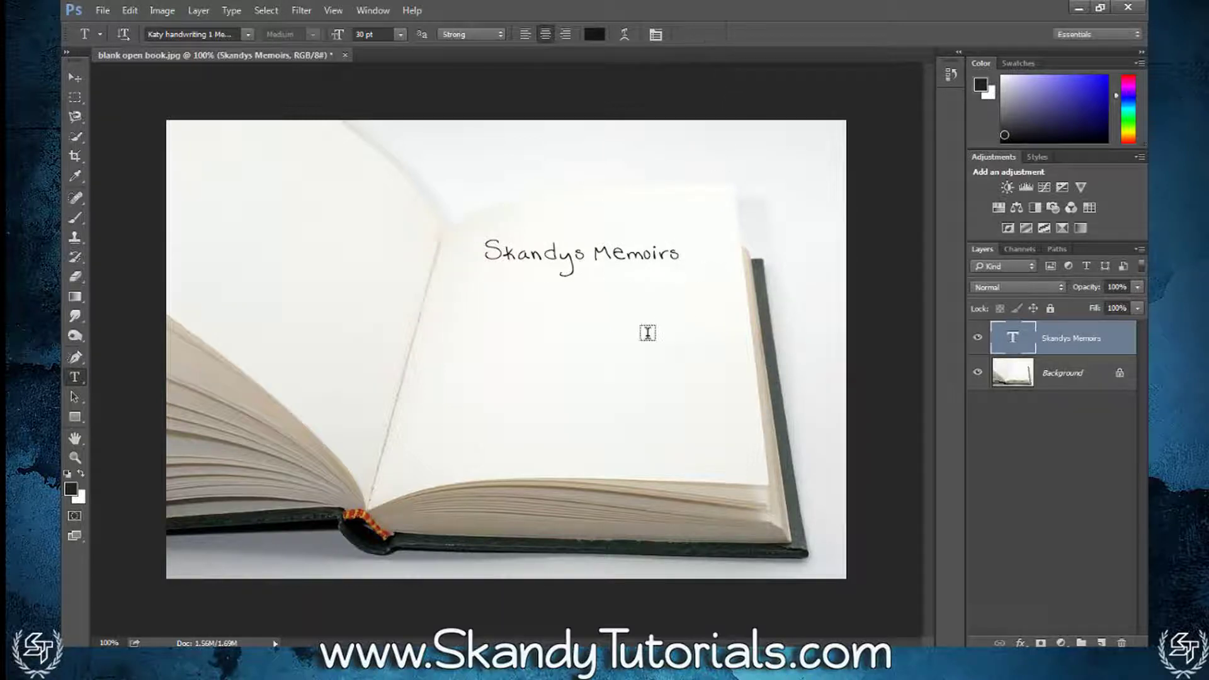
Step: Add a text box below the heading reading "I asked you to come to the tree, you told me to run because strange things could happen here?"
left_click_drag(444, 287, 738, 466)
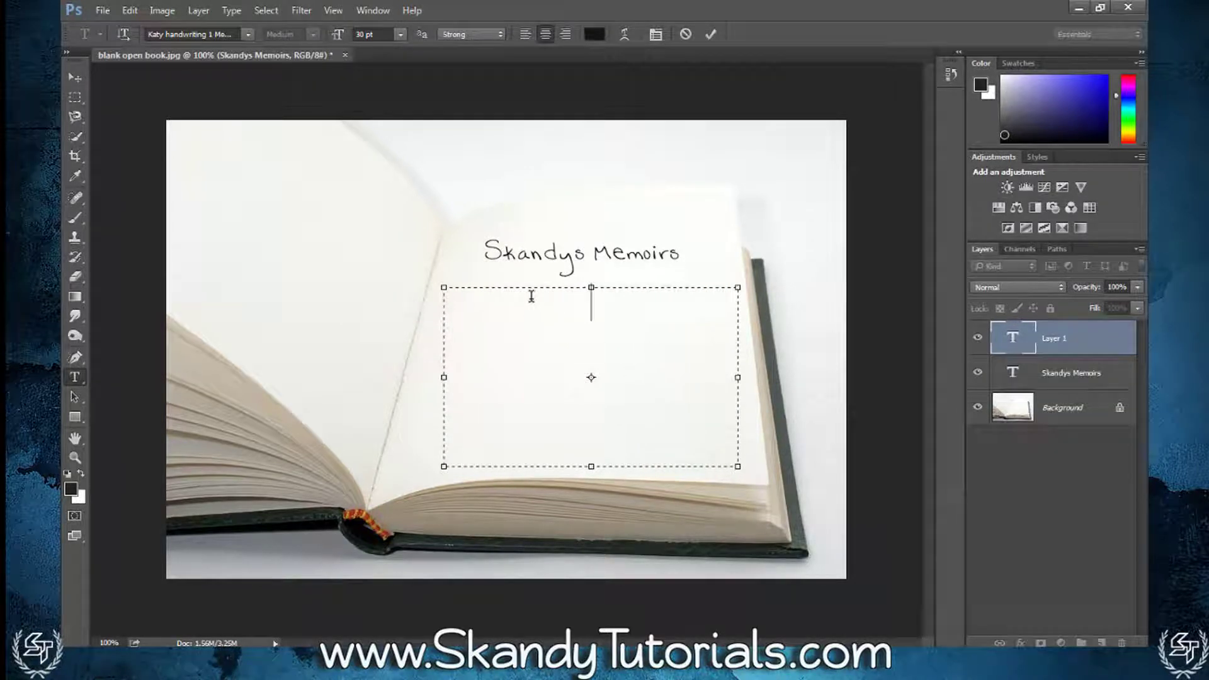
left_click(374, 11)
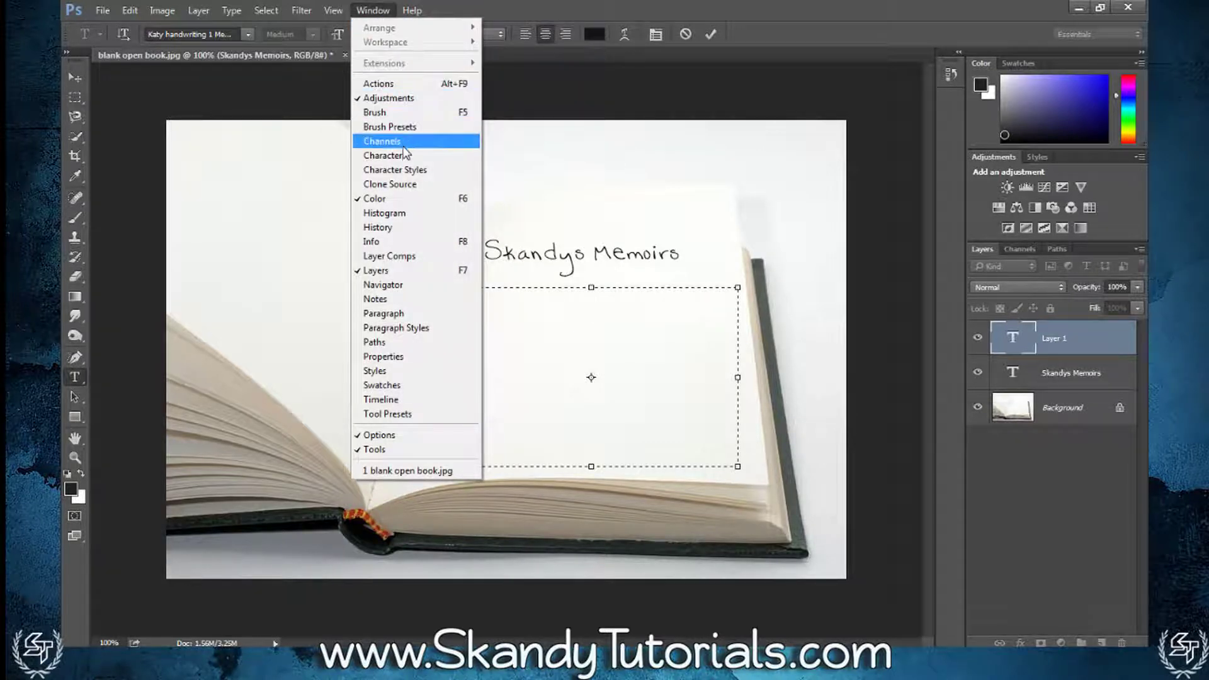
left_click(383, 155)
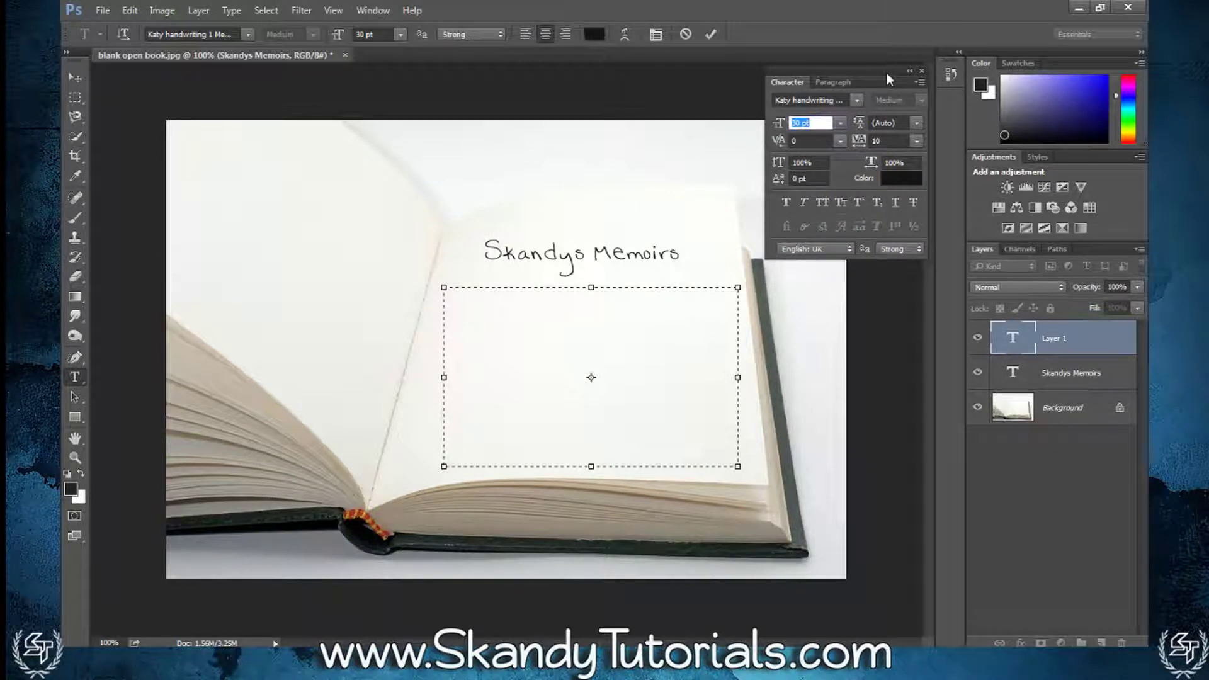
left_click(611, 312)
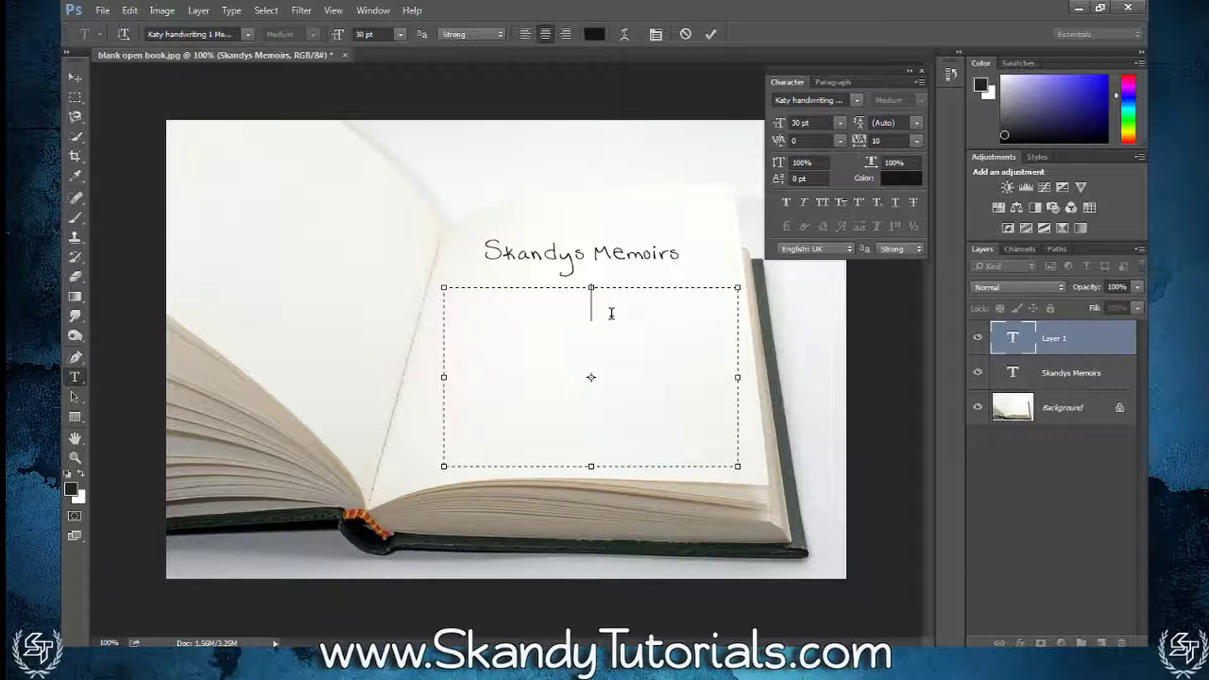
type("I asked you to come to the tree, you told me to run because strange things could happen here?")
Step: Set the paragraph's font size to 25 pt and move it up closer to the heading
left_click_drag(627, 410, 465, 295)
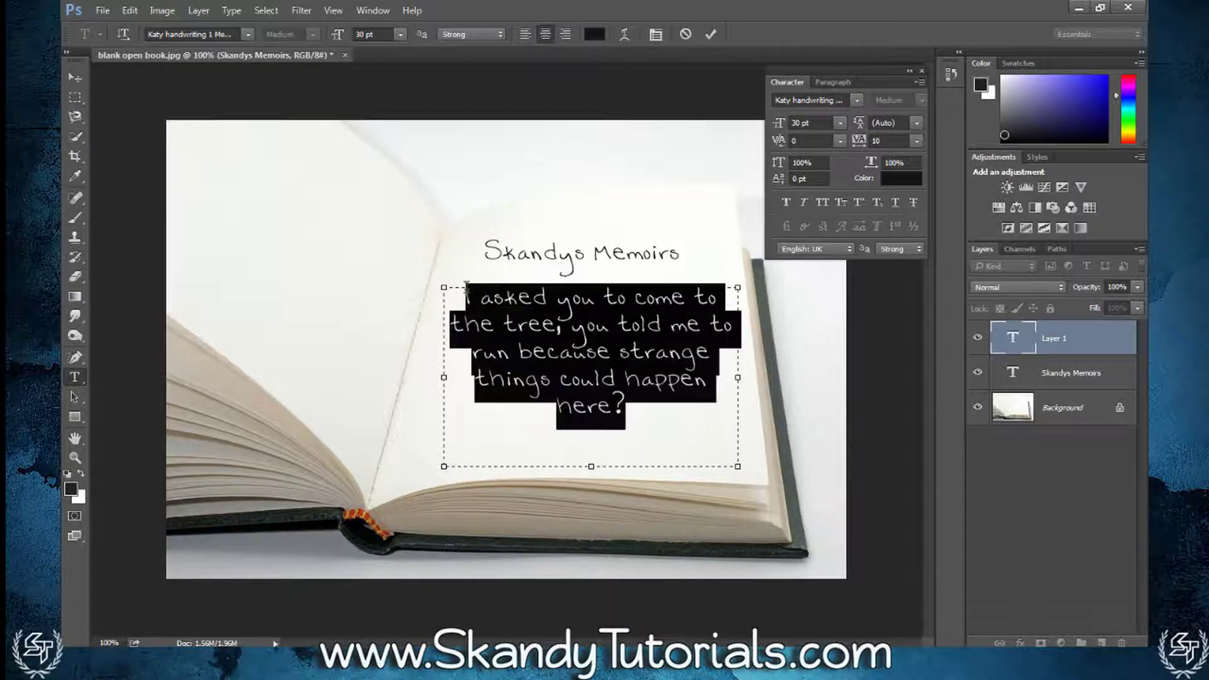
left_click(833, 123)
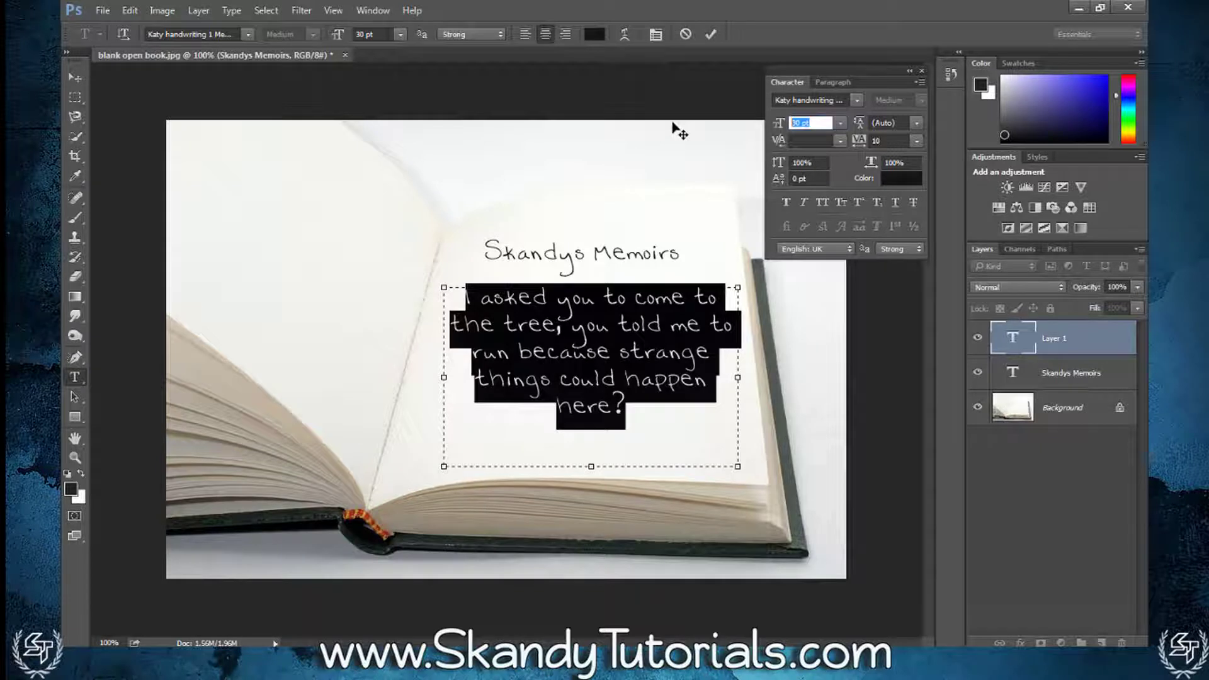
type("25")
key("Return")
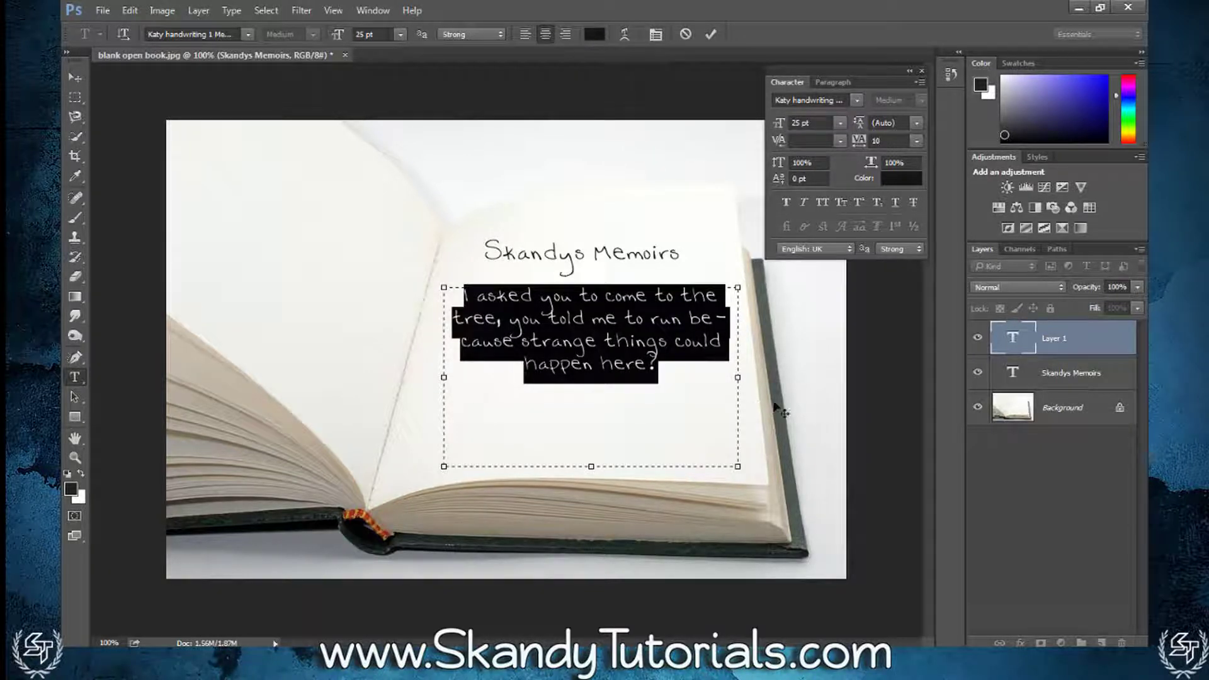
left_click_drag(773, 404, 770, 386)
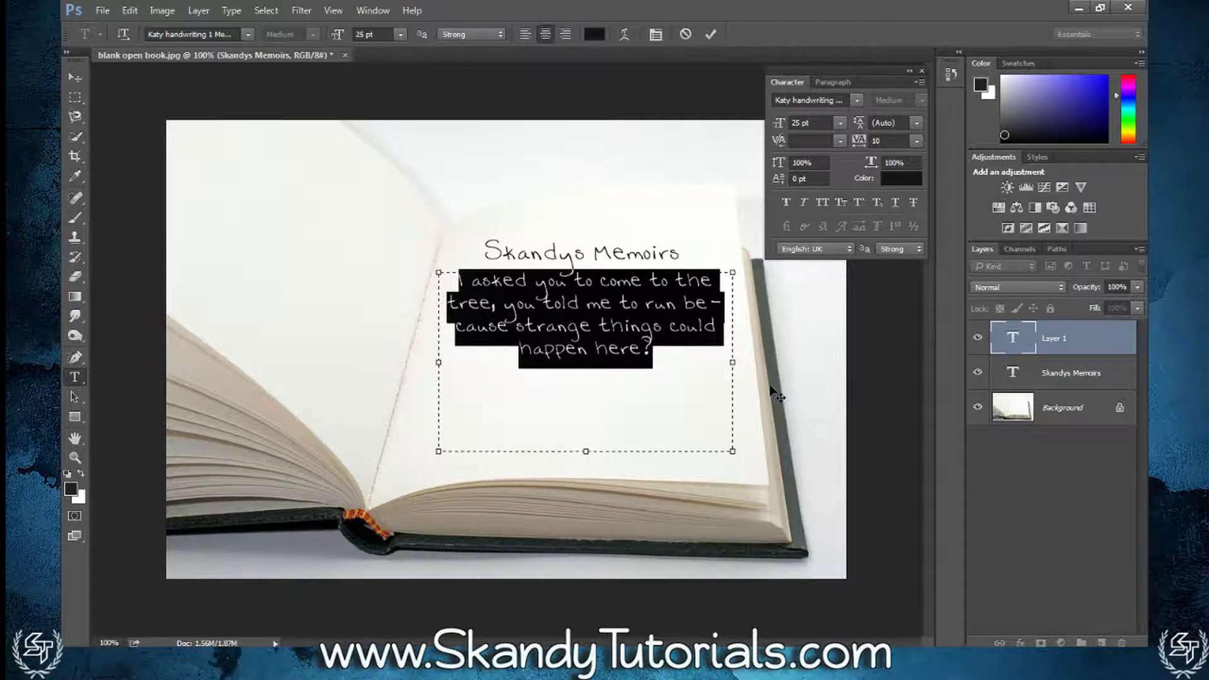
left_click(709, 33)
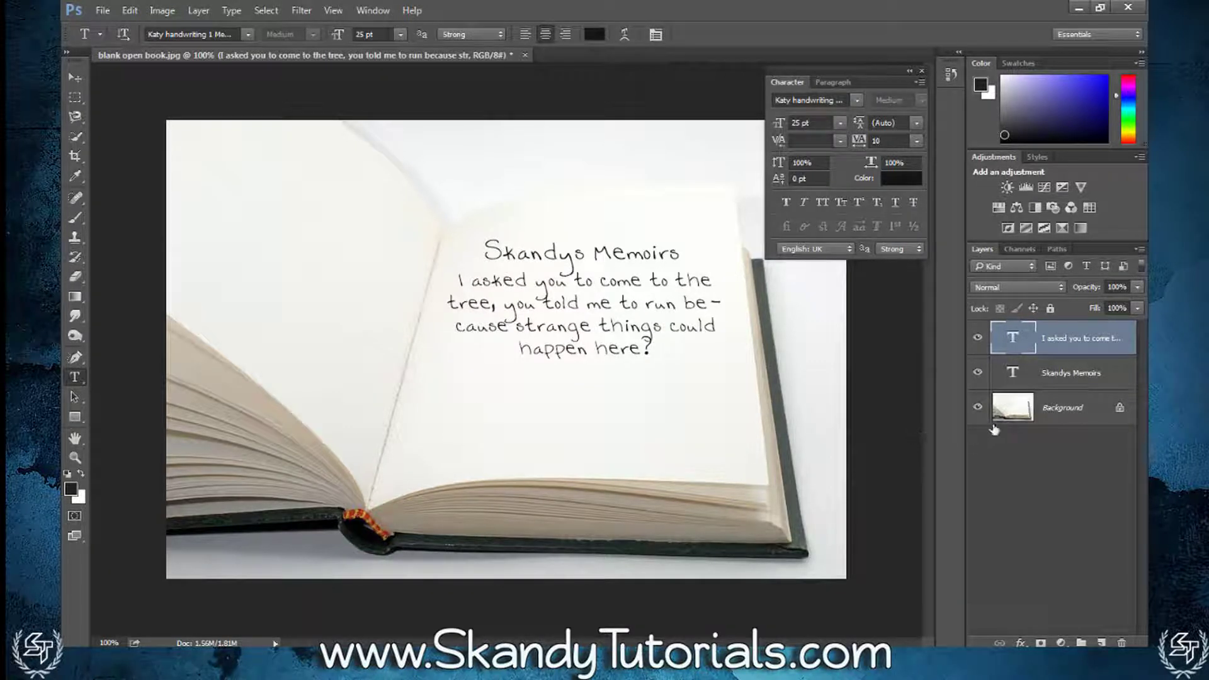
Step: Convert the heading and paragraph text layers together into one smart object
left_click(1072, 376, "shift")
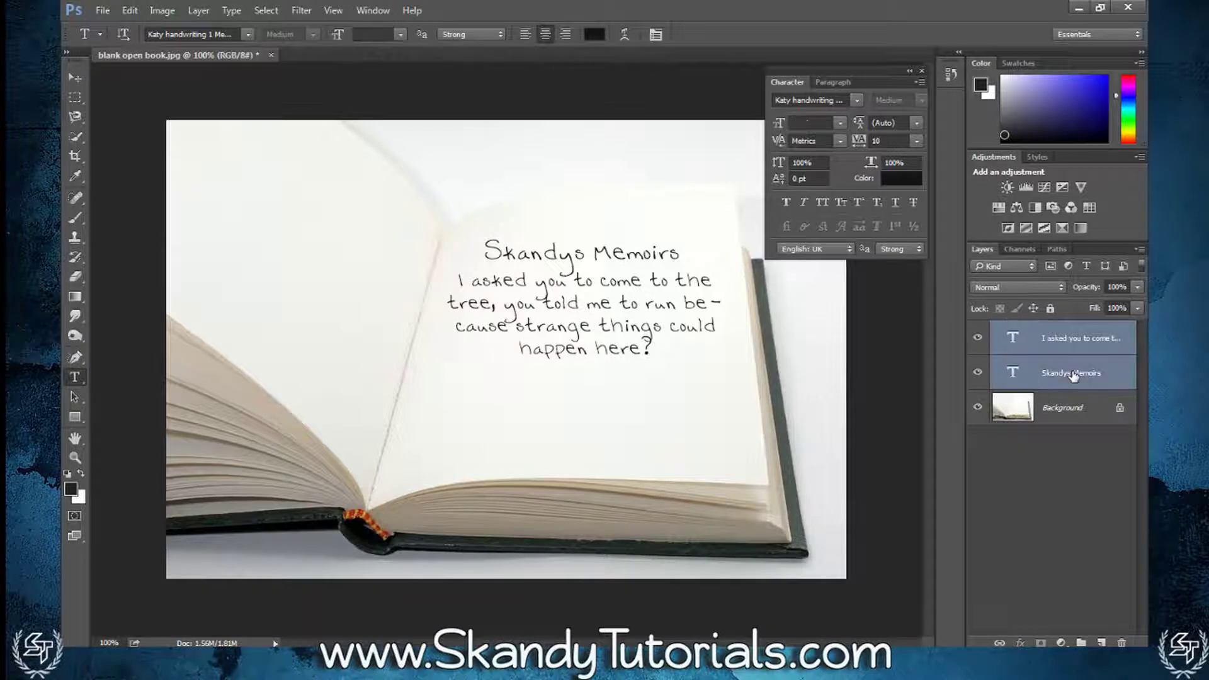
right_click(1075, 374)
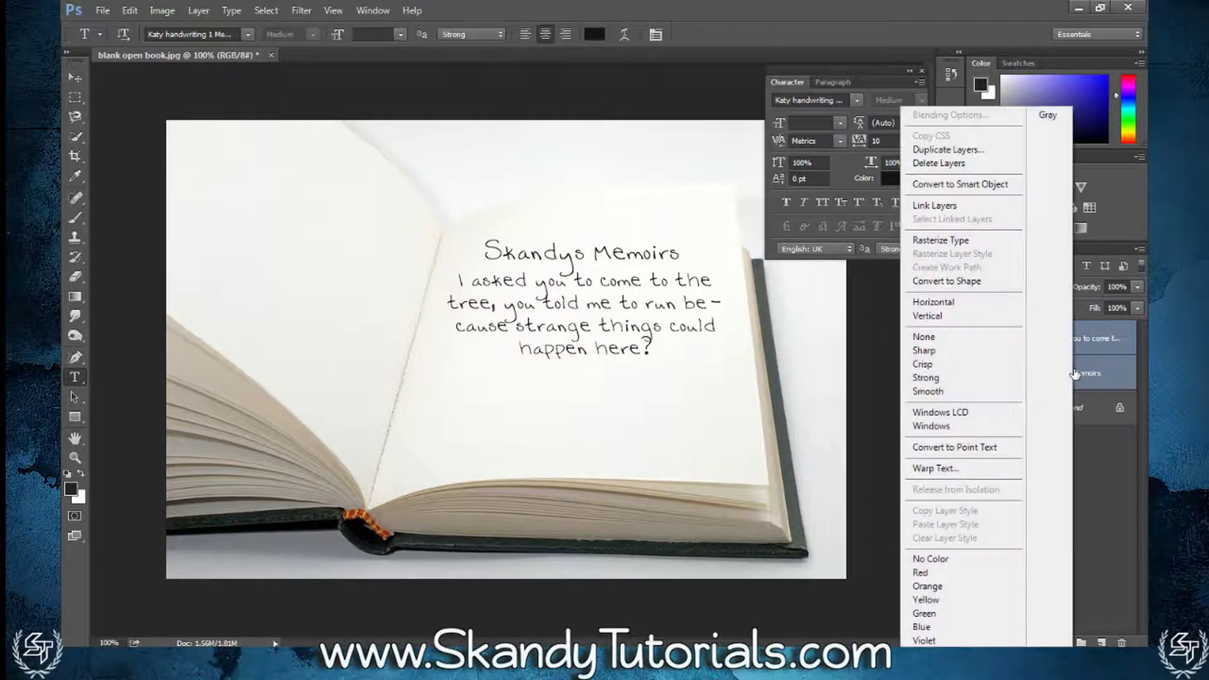
left_click(998, 185)
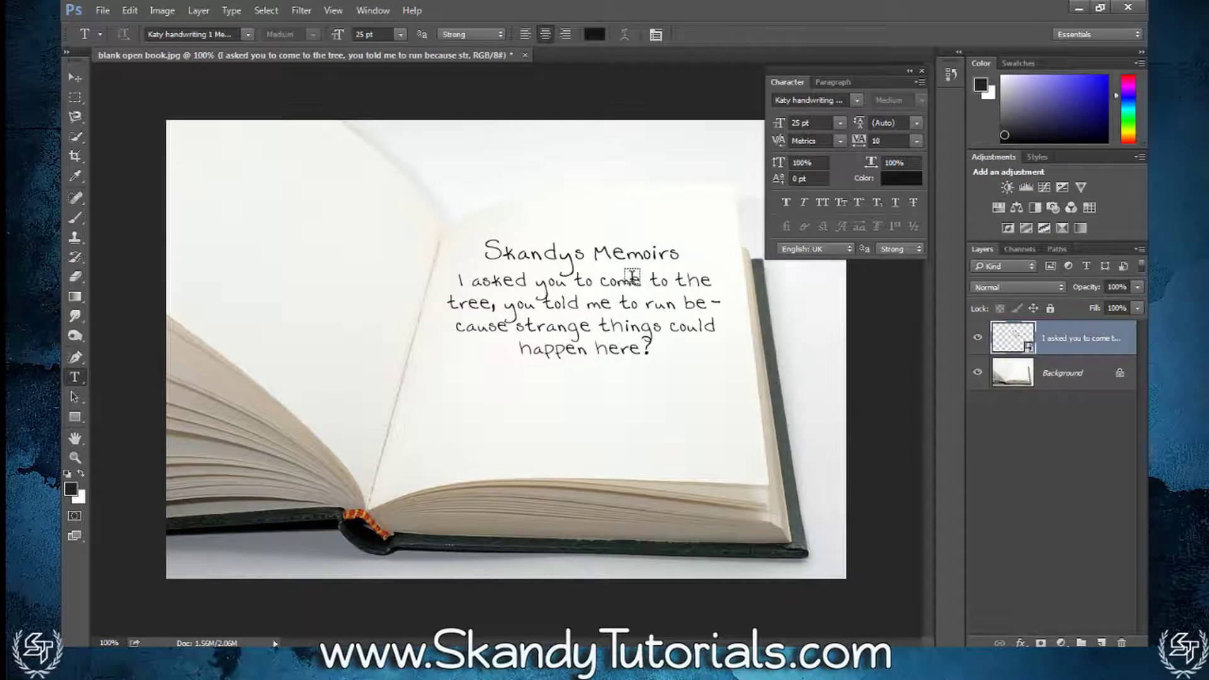
Step: Free-transform the text smart object, distorting its corners so its sides follow the perspective of the right page
key("ctrl+t")
mouse_move(667, 301)
left_mouse_down()
mouse_move(669, 315)
mouse_move(672, 302)
left_mouse_up()
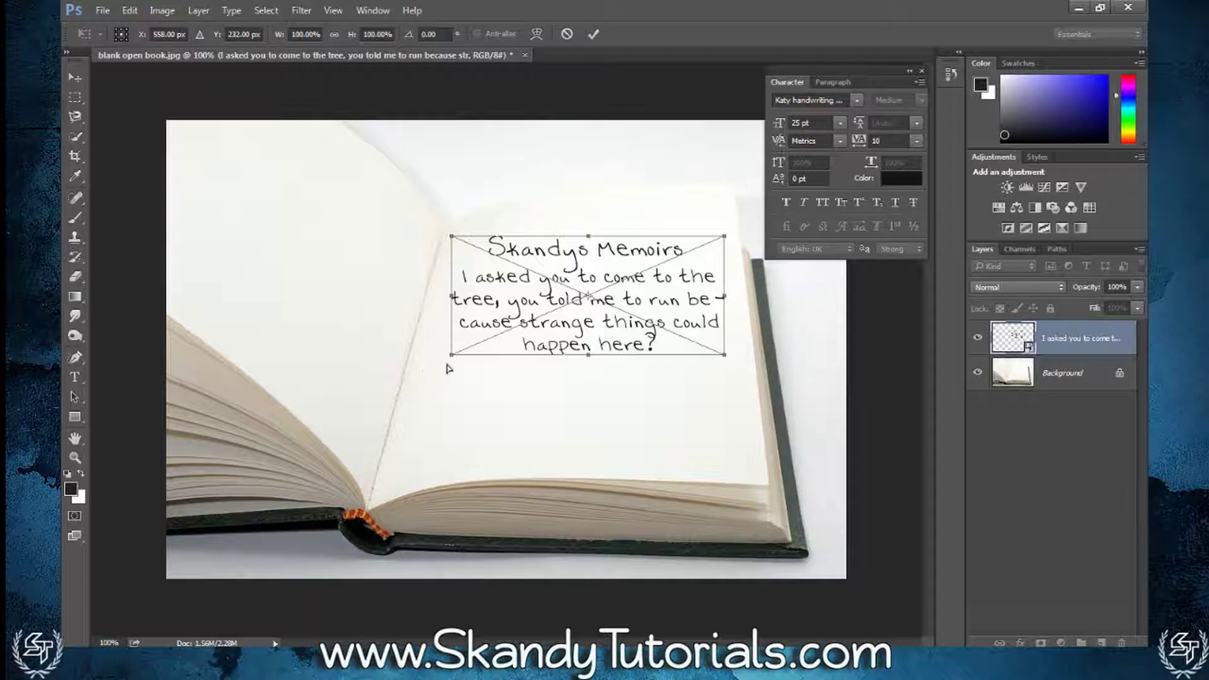
left_click_drag(452, 357, 420, 355)
left_click_drag(439, 303, 432, 296)
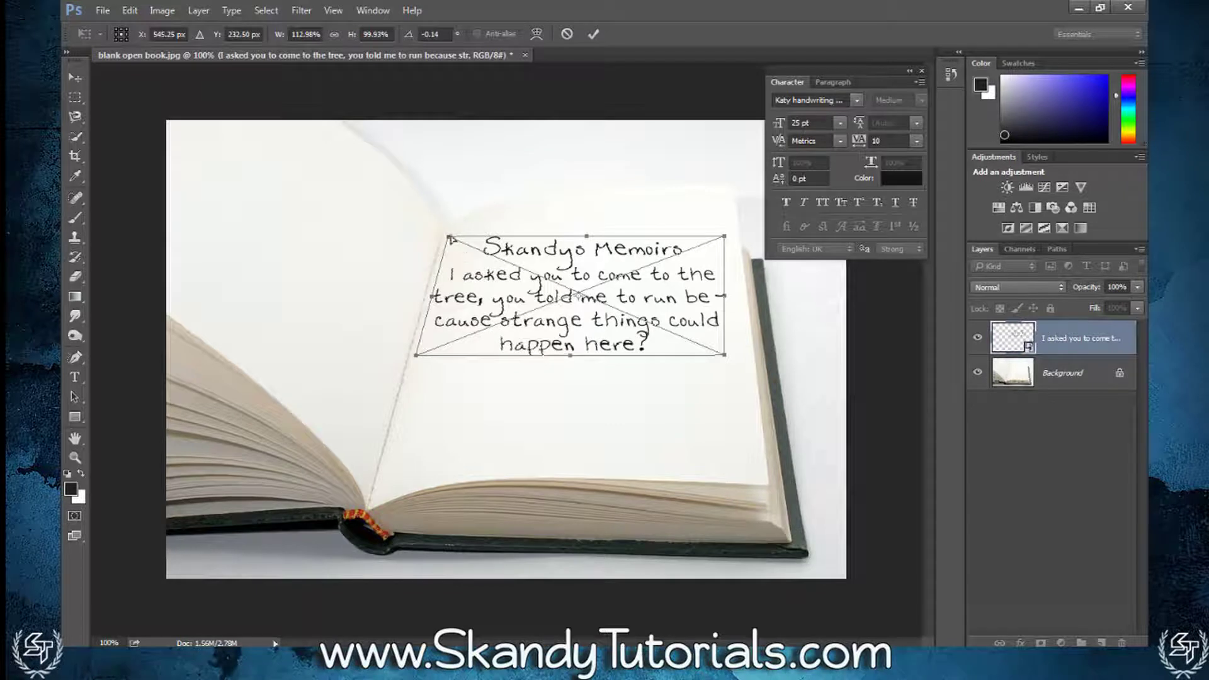
left_click_drag(724, 354, 739, 351)
left_click_drag(732, 295, 743, 294)
left_click_drag(732, 240, 732, 240)
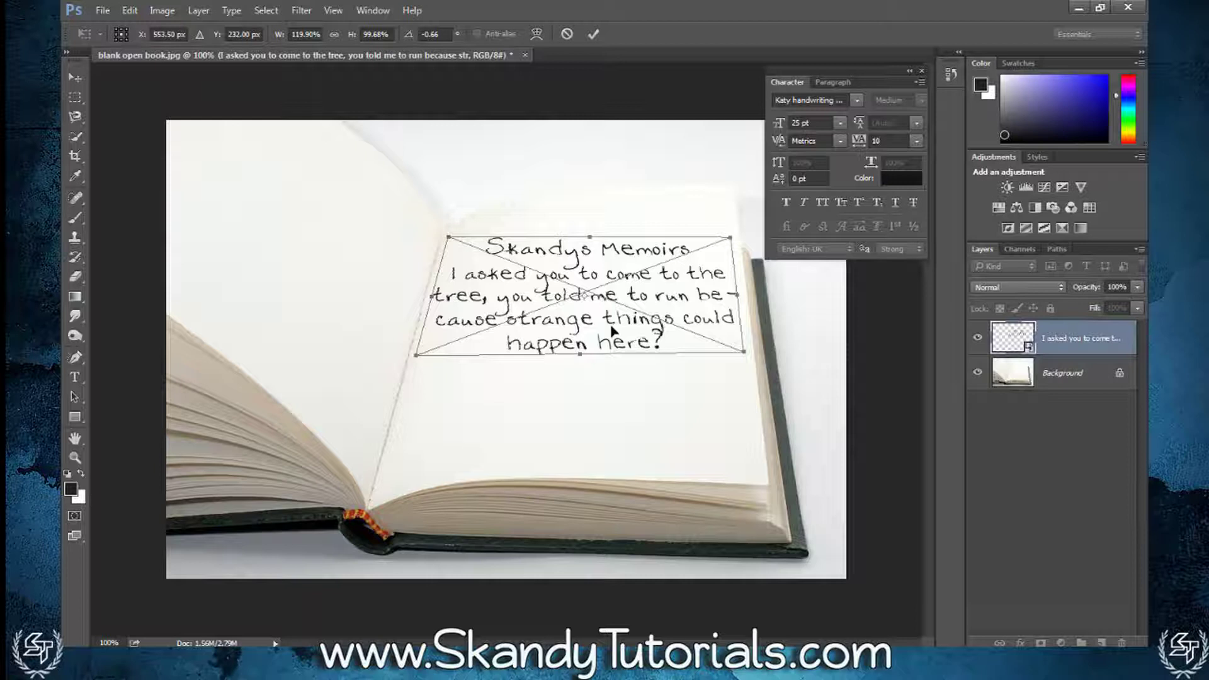
Step: Warp the text, raising its bottom edge and lowering its left edge to follow the page's curve, and apply the transform
right_click(590, 328)
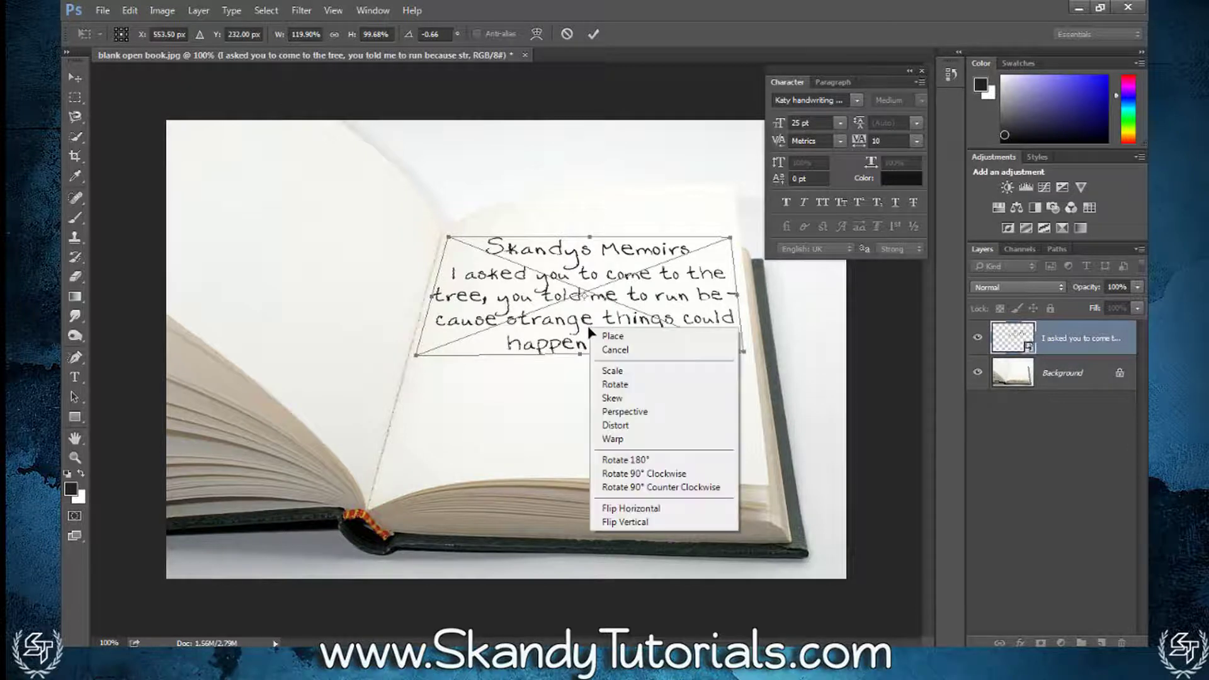
left_click(625, 440)
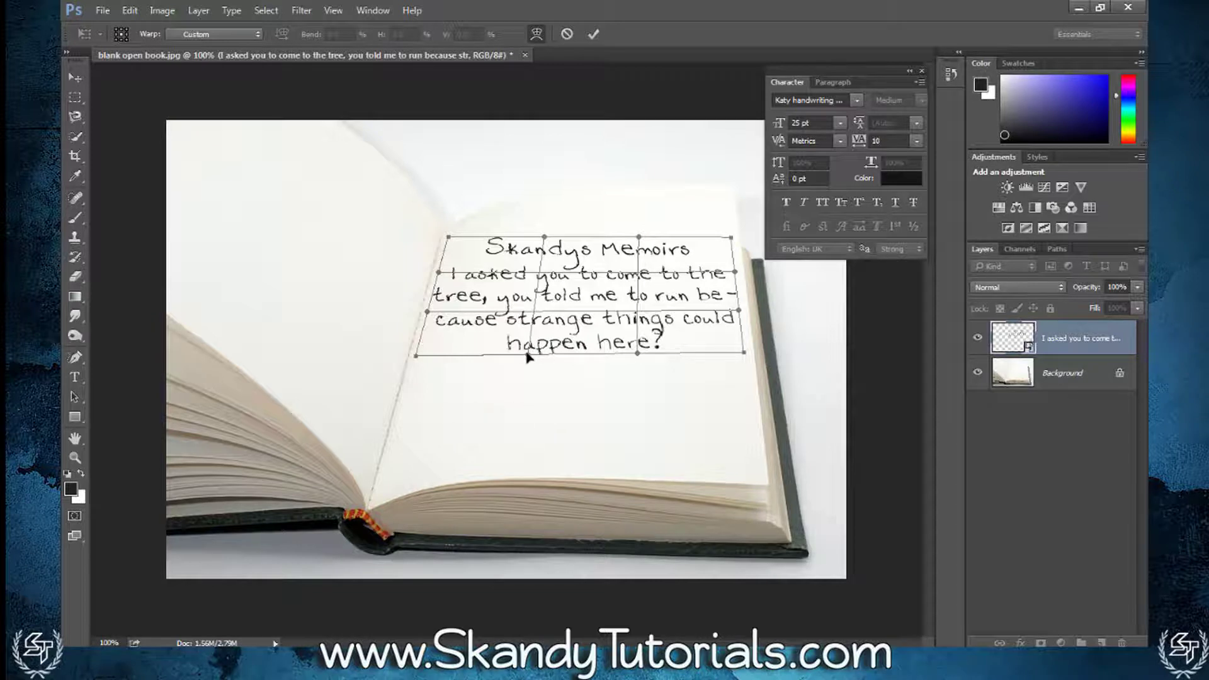
left_click_drag(528, 357, 529, 347)
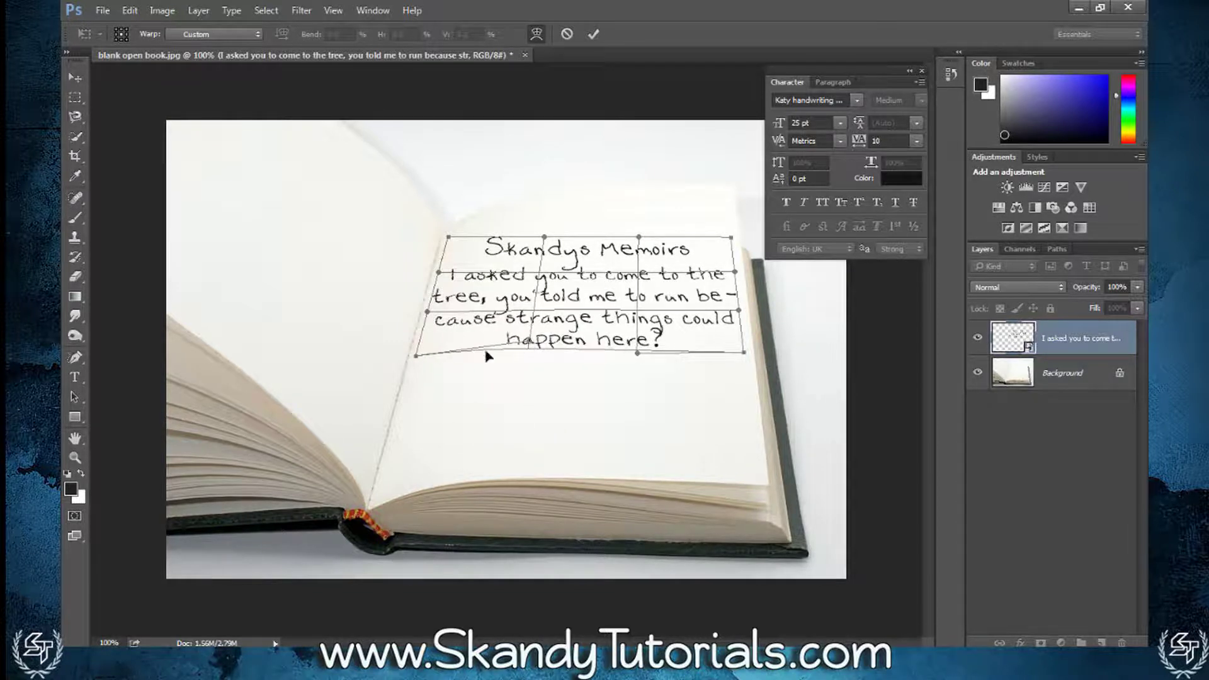
left_click_drag(416, 359, 415, 364)
left_click_drag(429, 314, 427, 321)
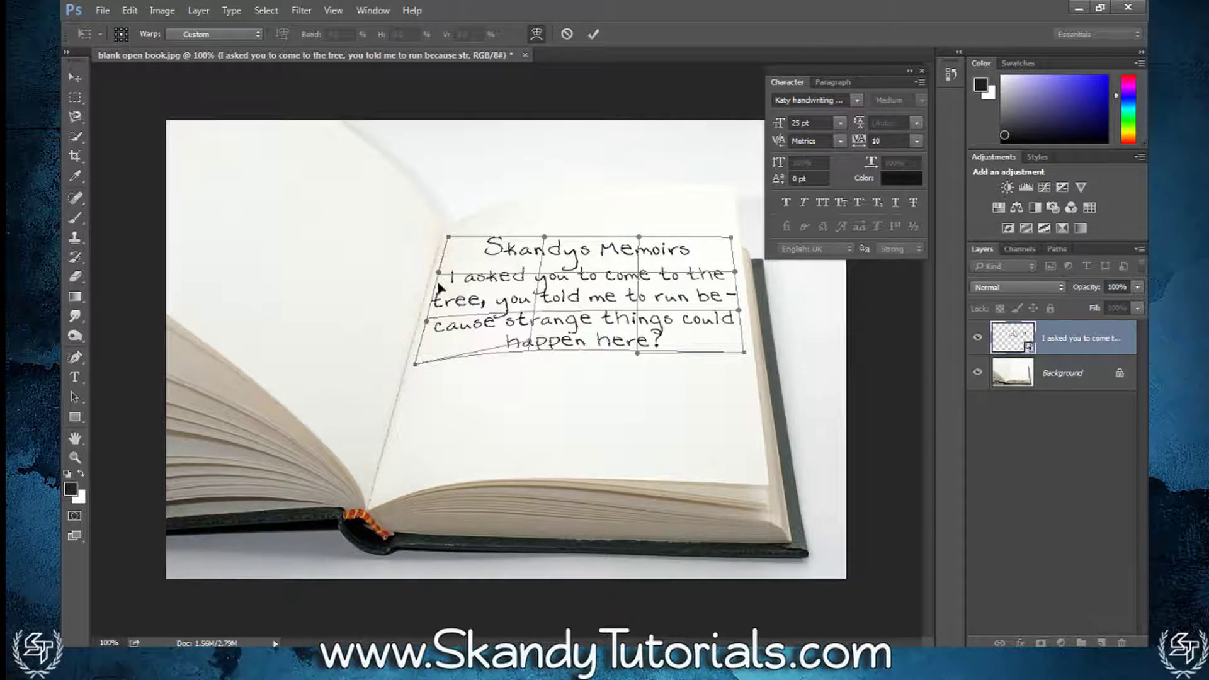
left_click_drag(439, 277, 438, 283)
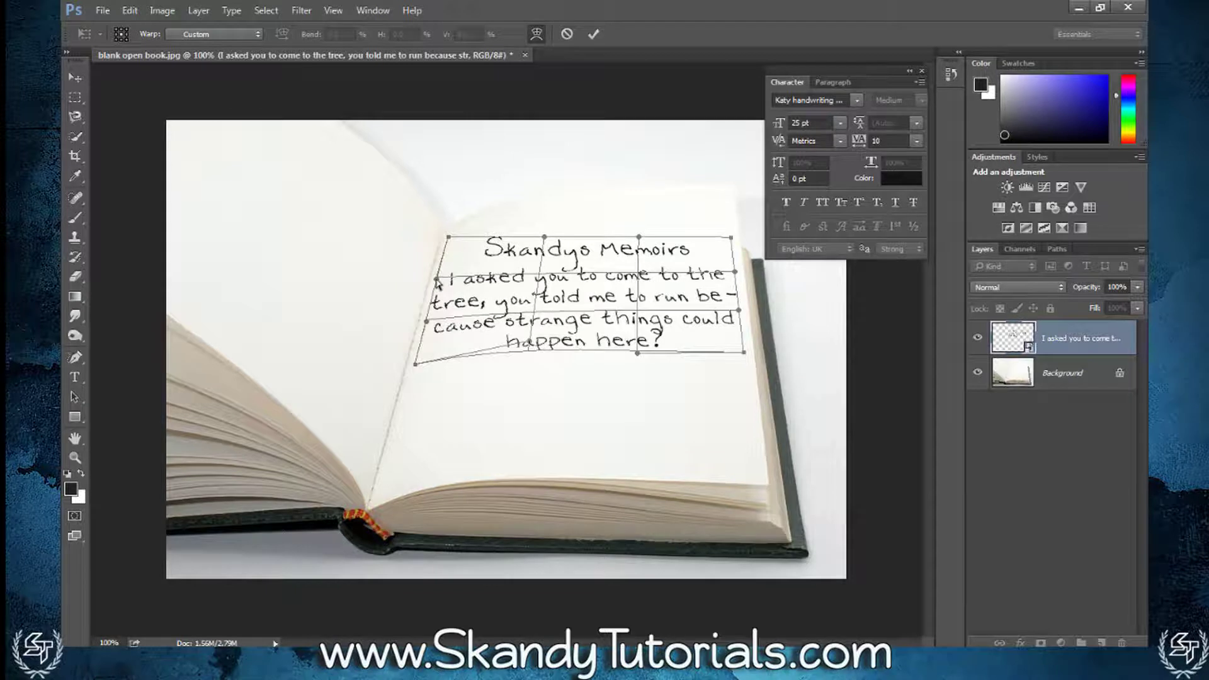
left_click_drag(448, 240, 448, 242)
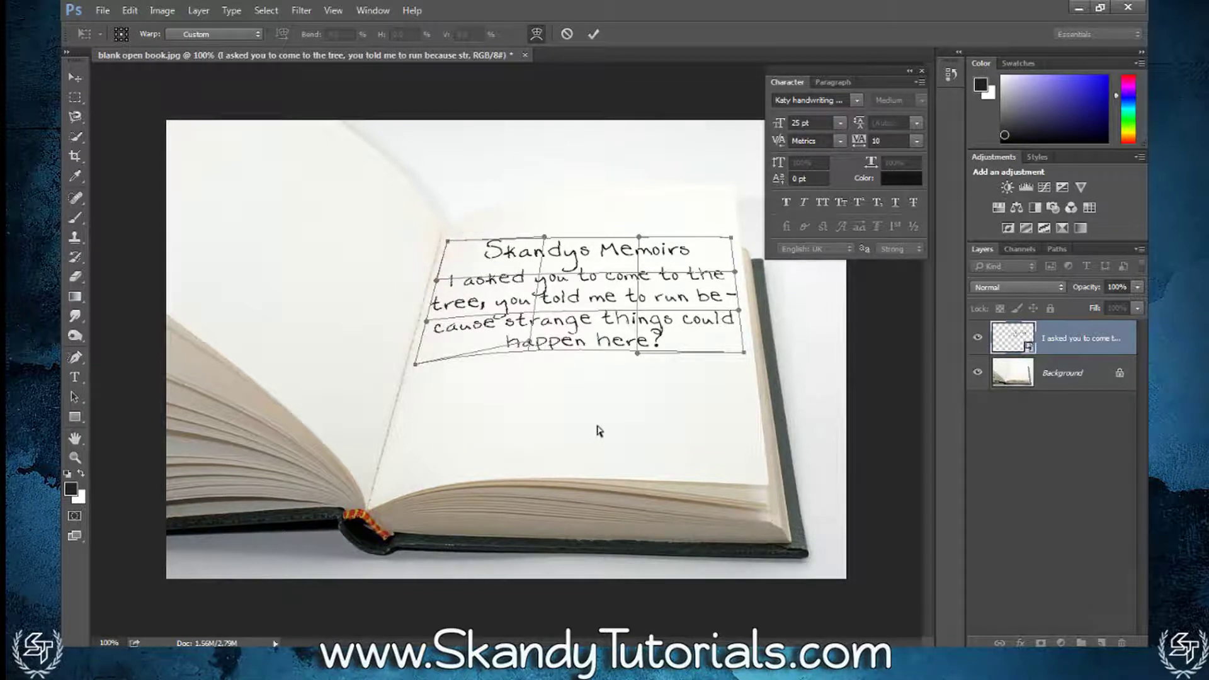
left_click(594, 34)
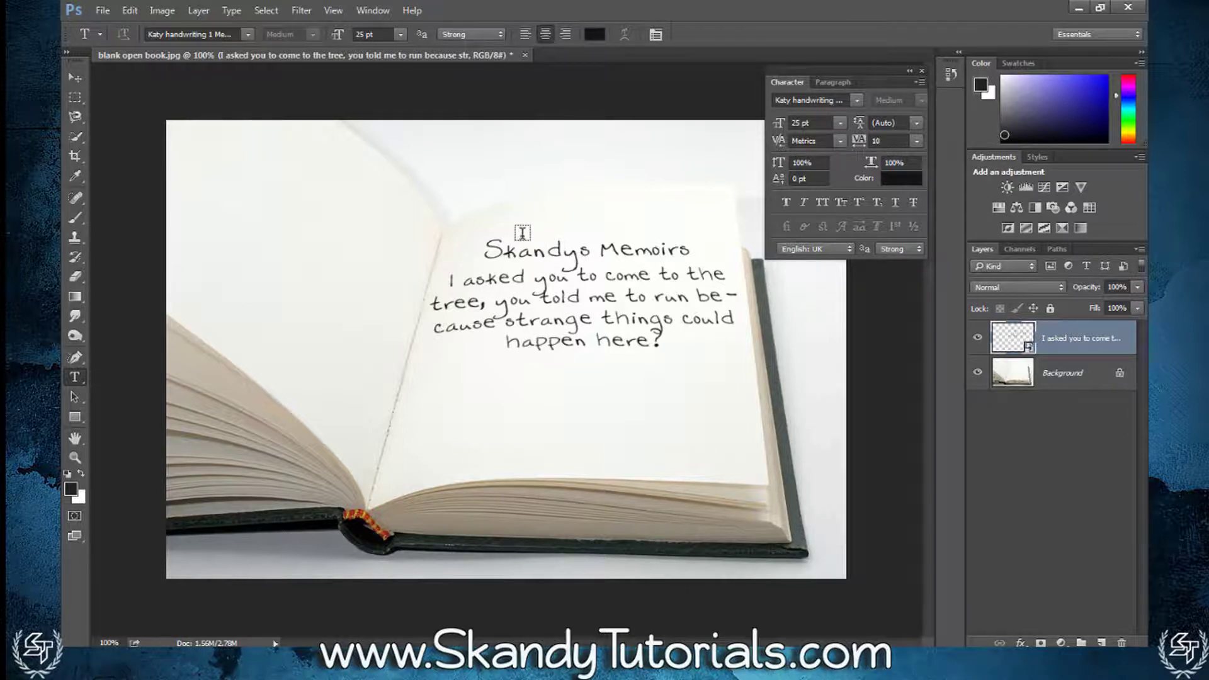
Step: Apply a Gaussian Blur with a 0.4-pixel radius to the text smart object
left_click(300, 10)
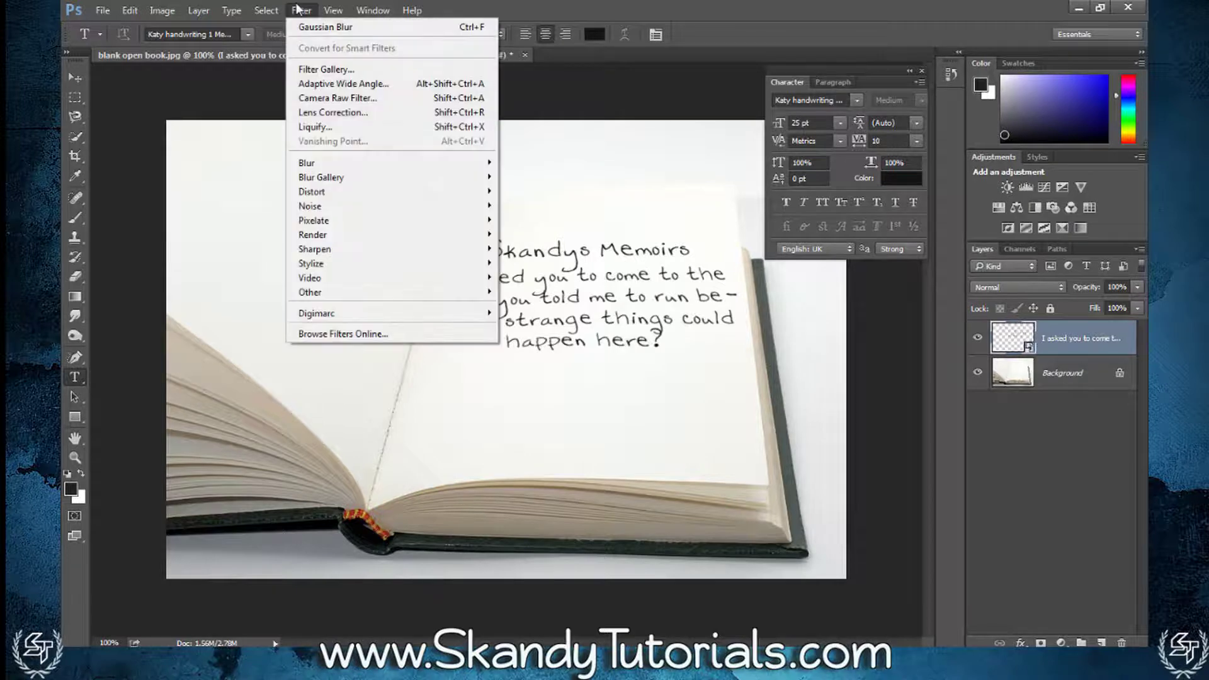
mouse_move(435, 163)
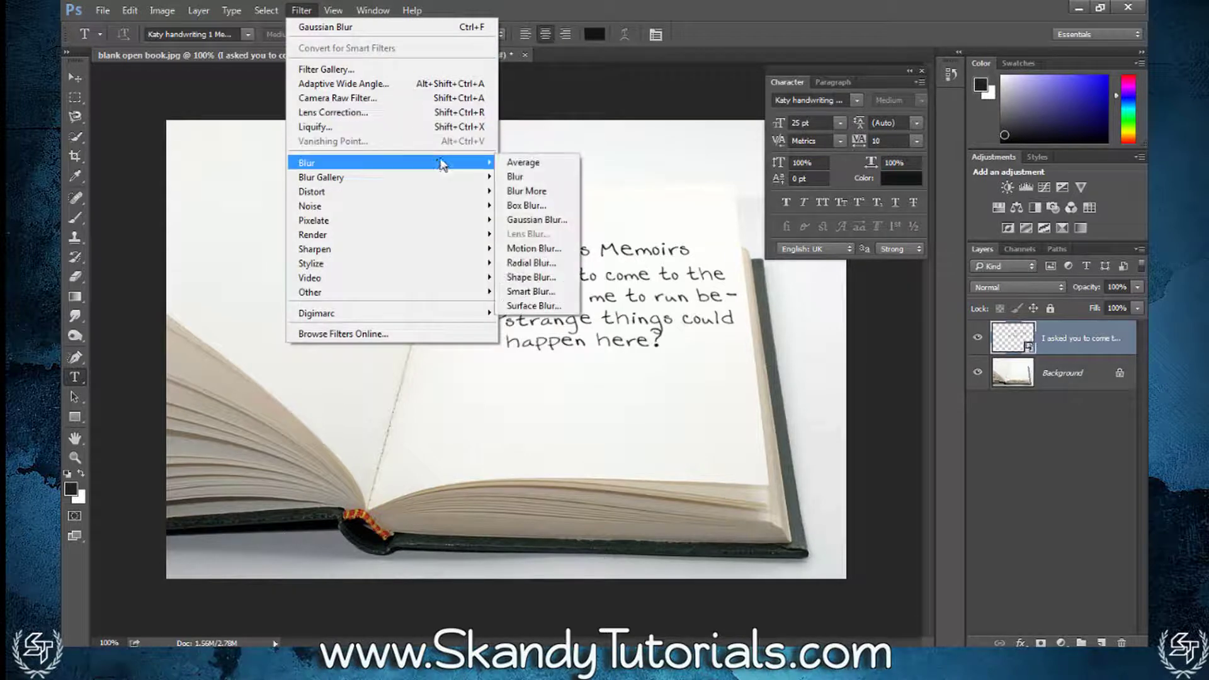
left_click(554, 220)
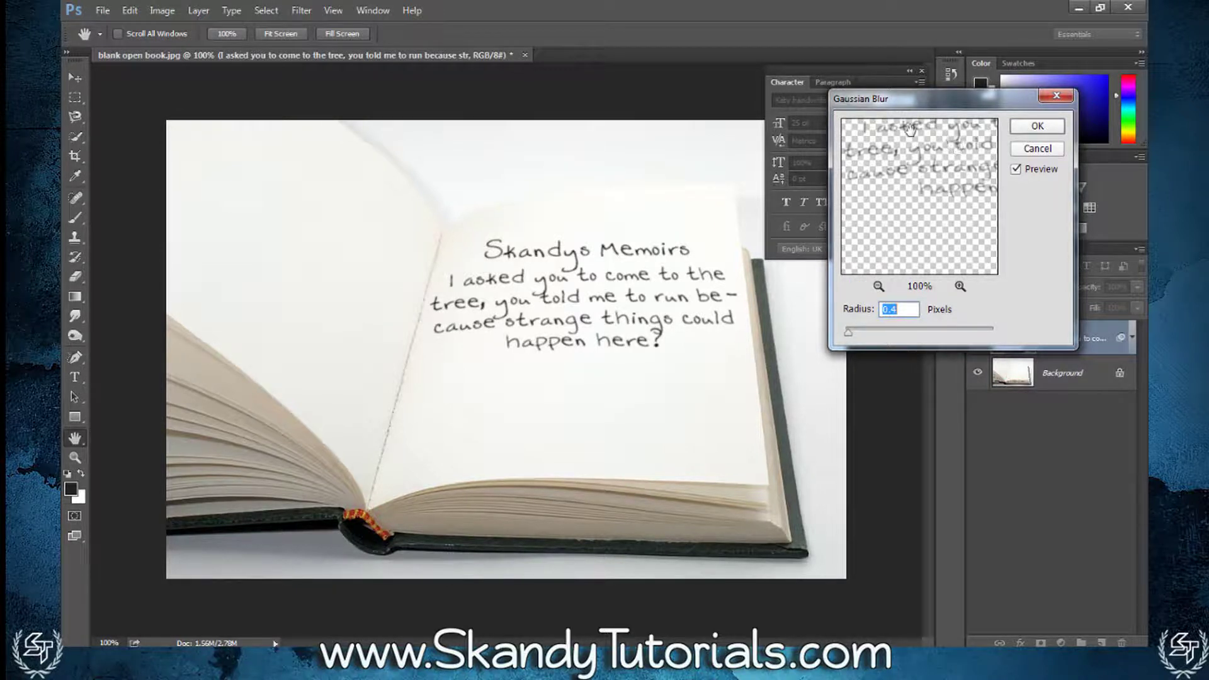
left_click_drag(904, 108, 857, 108)
left_click_drag(847, 164, 803, 274)
mouse_move(869, 202)
left_mouse_down()
mouse_move(832, 245)
mouse_move(797, 238)
mouse_move(907, 189)
mouse_move(880, 192)
left_mouse_up()
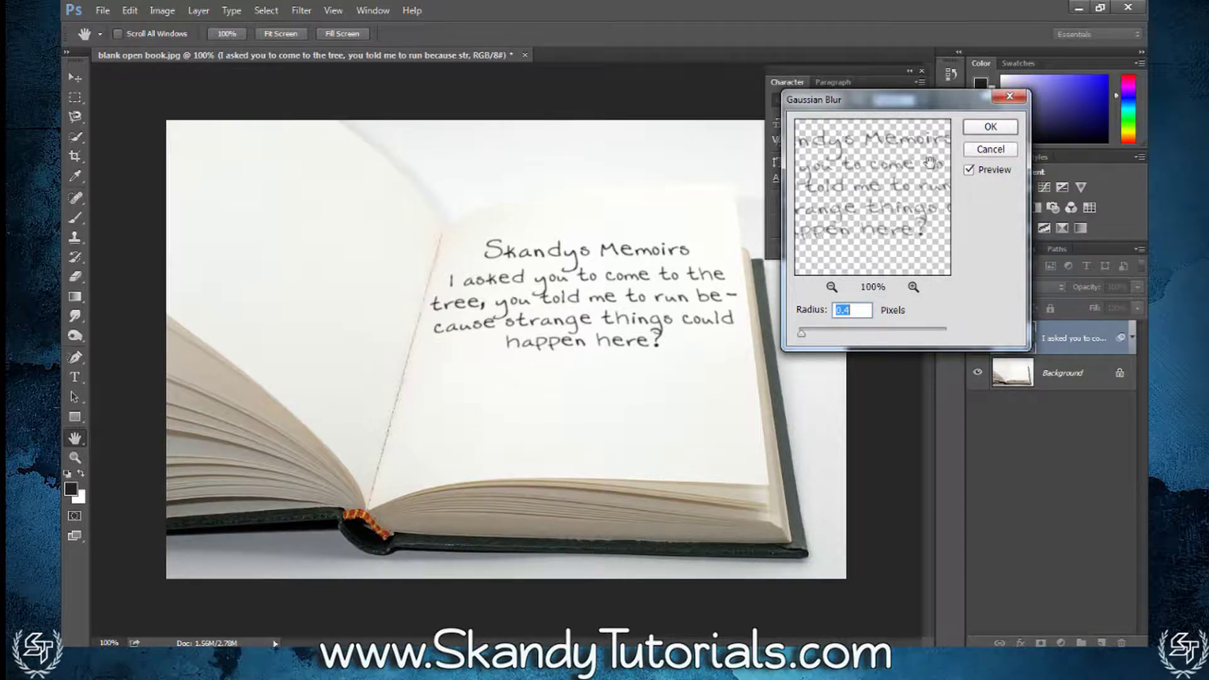
left_click(981, 128)
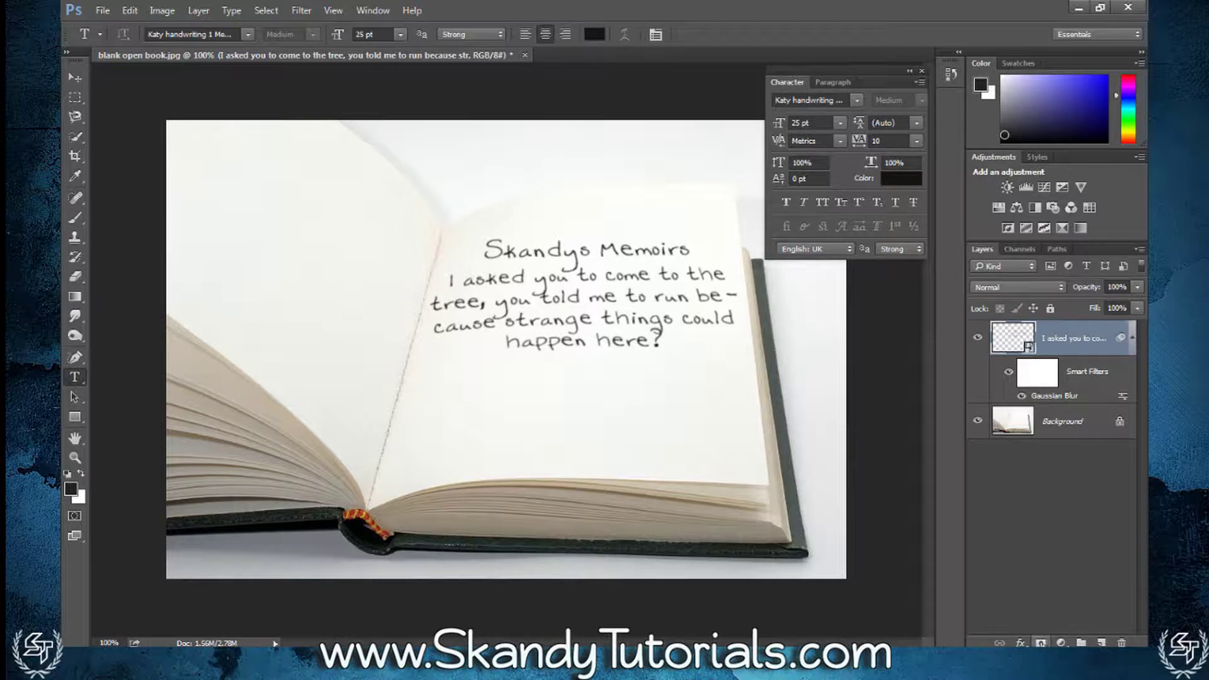
Step: Add a layer mask to the text smart object and set up the Brush tool with black as the painting colour
left_click(1041, 643)
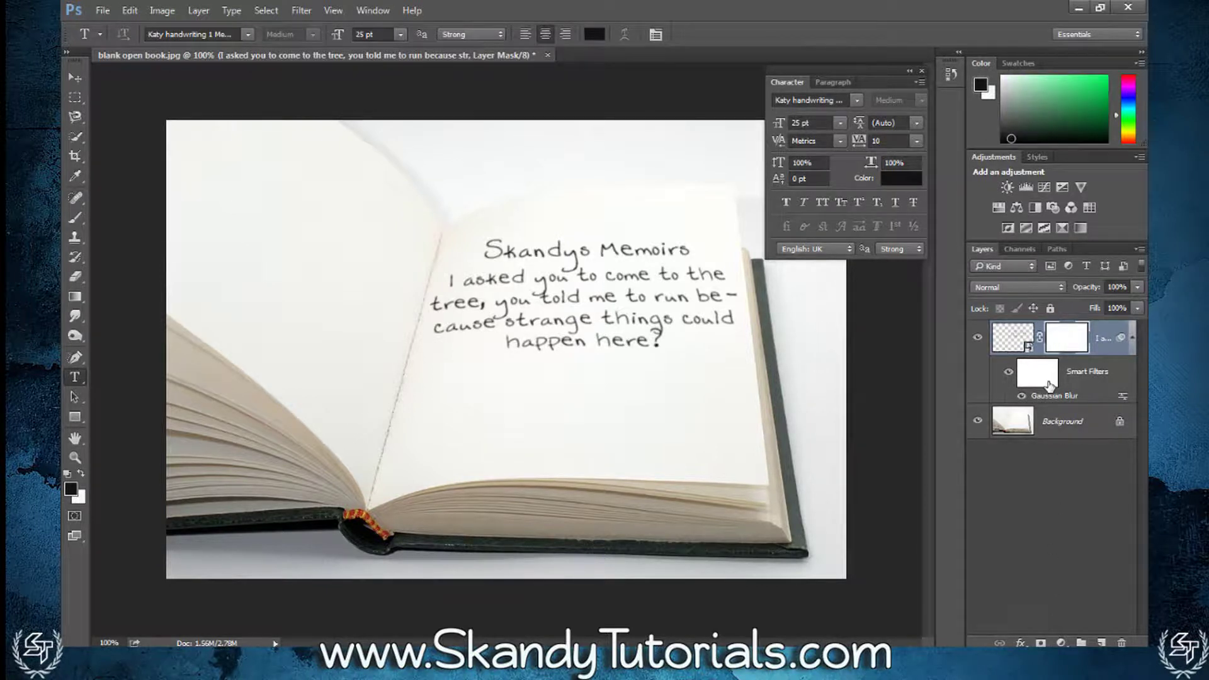
left_click(1005, 141)
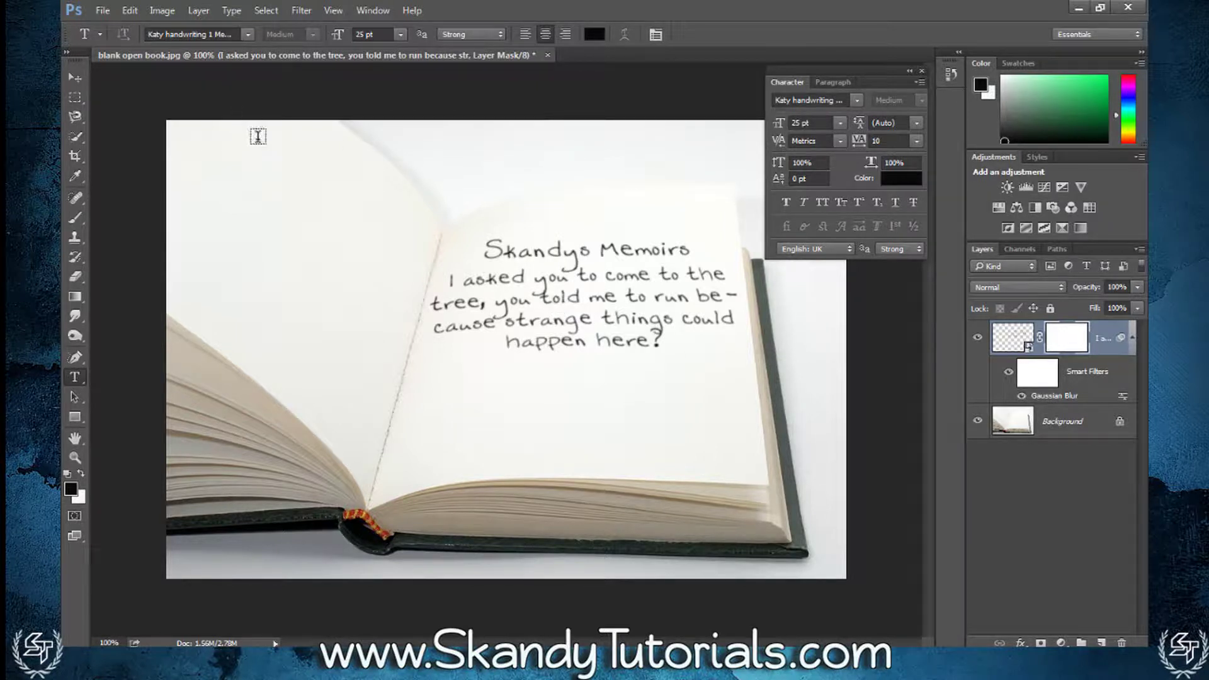
key("b")
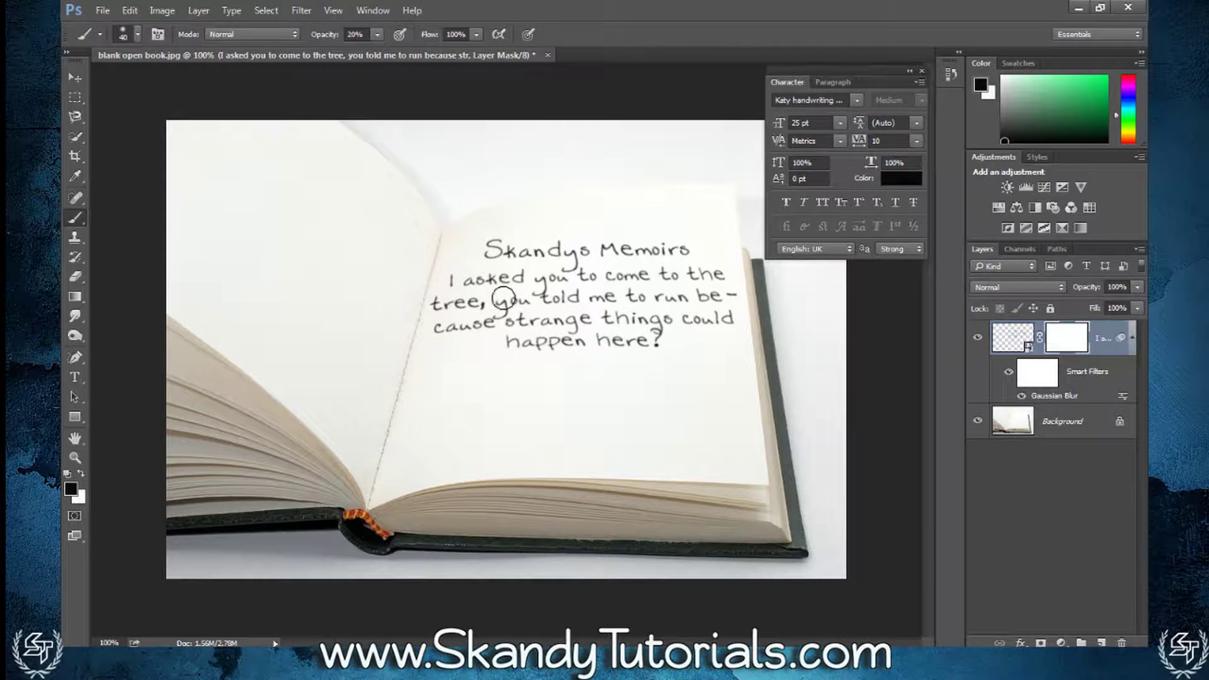
Step: Enlarge the soft brush to 175 px and paint the mask at 20% opacity over parts of the heading and upper text lines to fade them
key("bracketright")
key("bracketright")
key("bracketright")
key("bracketright")
key("bracketright")
key("bracketright")
key("bracketright")
key("bracketright")
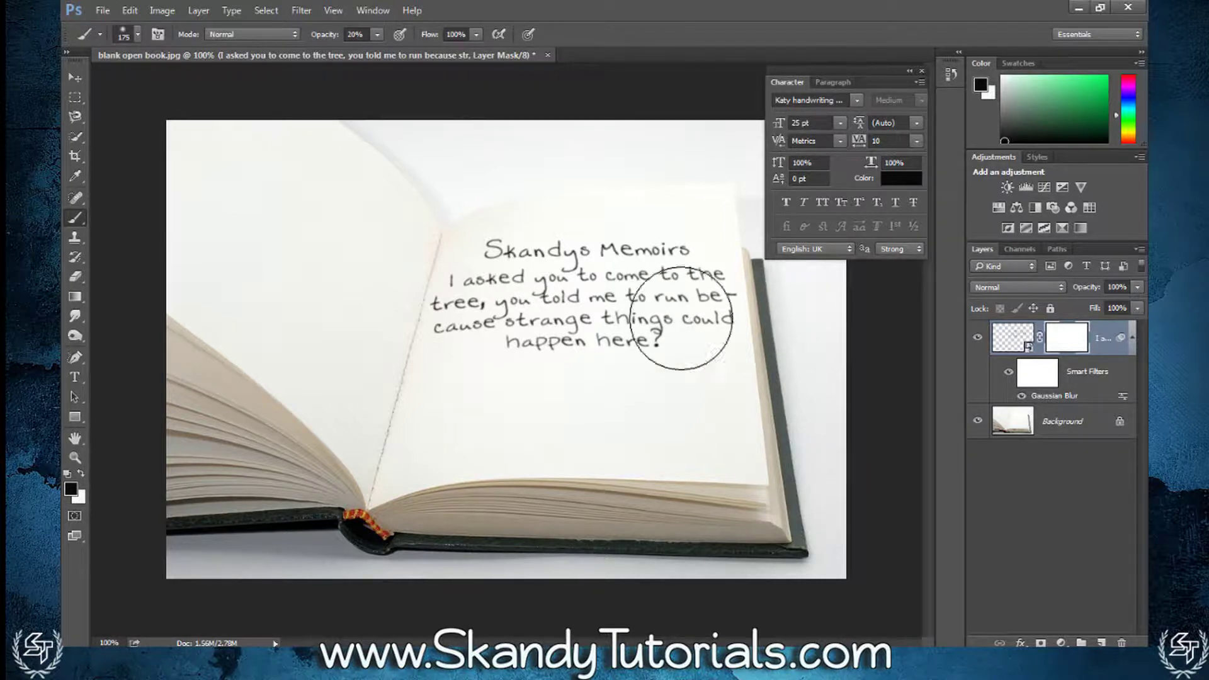
left_click(138, 35)
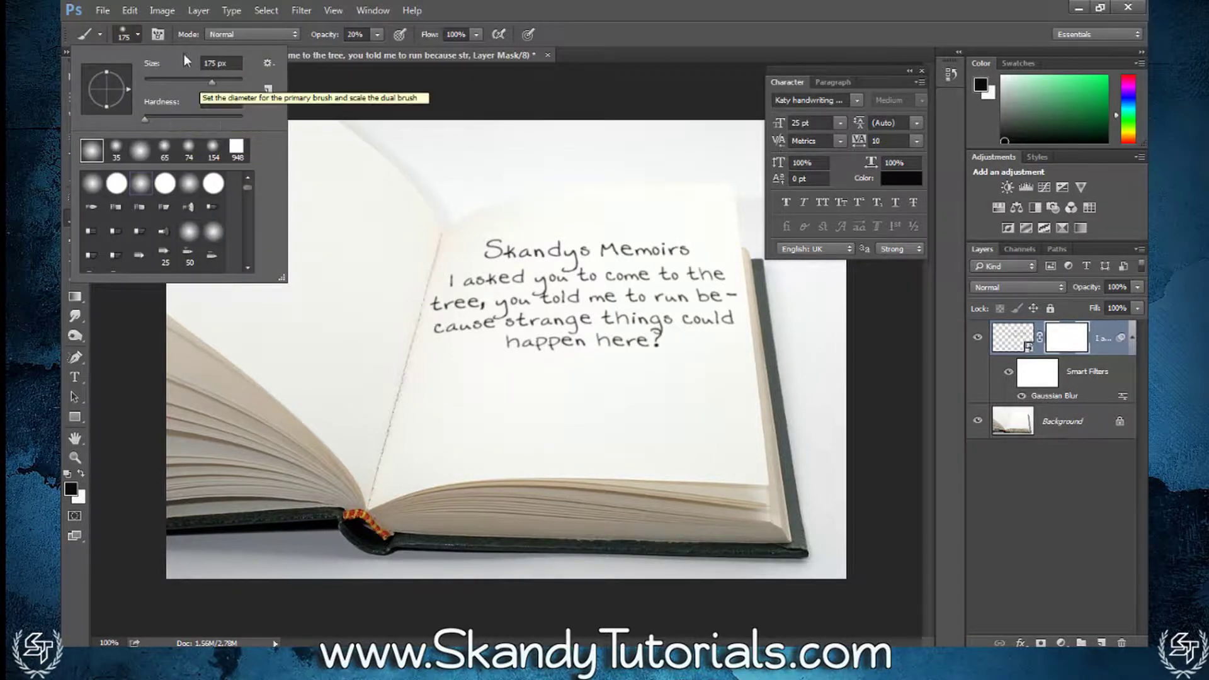
left_click(138, 34)
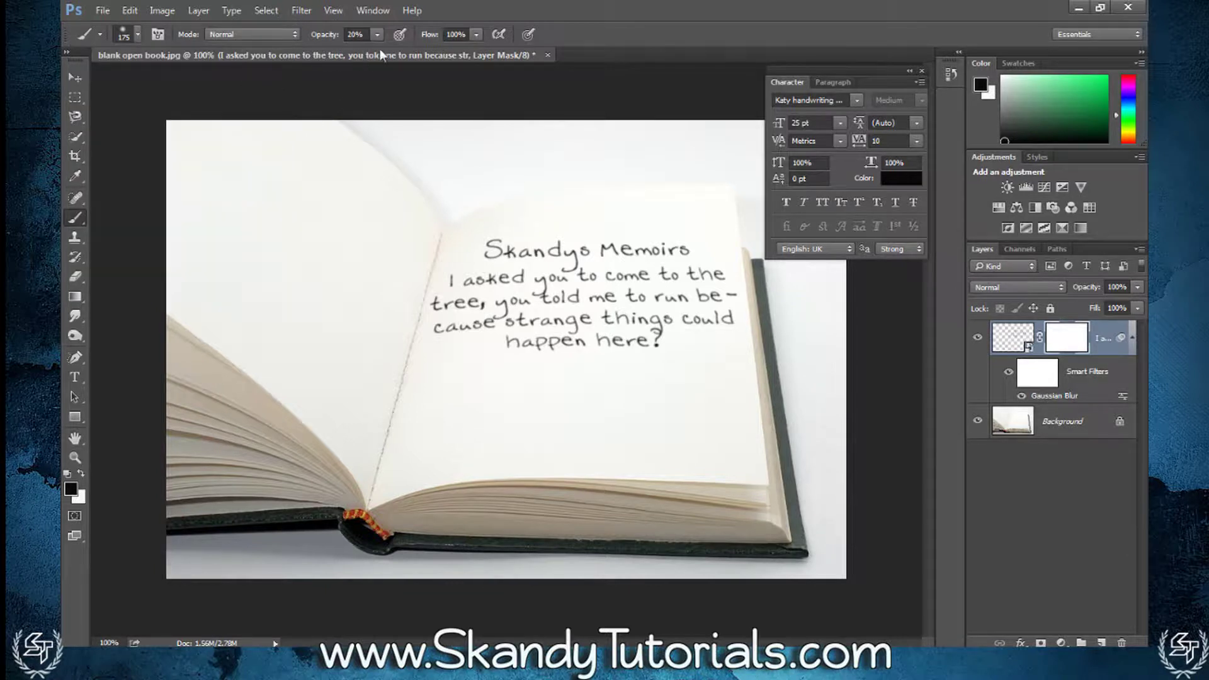
mouse_move(750, 265)
left_mouse_down()
mouse_move(783, 311)
mouse_move(777, 275)
mouse_move(769, 296)
mouse_move(696, 195)
left_mouse_up()
mouse_move(548, 212)
left_mouse_down()
mouse_move(545, 194)
mouse_move(504, 195)
mouse_move(566, 248)
mouse_move(531, 371)
mouse_move(486, 396)
mouse_move(437, 318)
mouse_move(561, 305)
left_mouse_up()
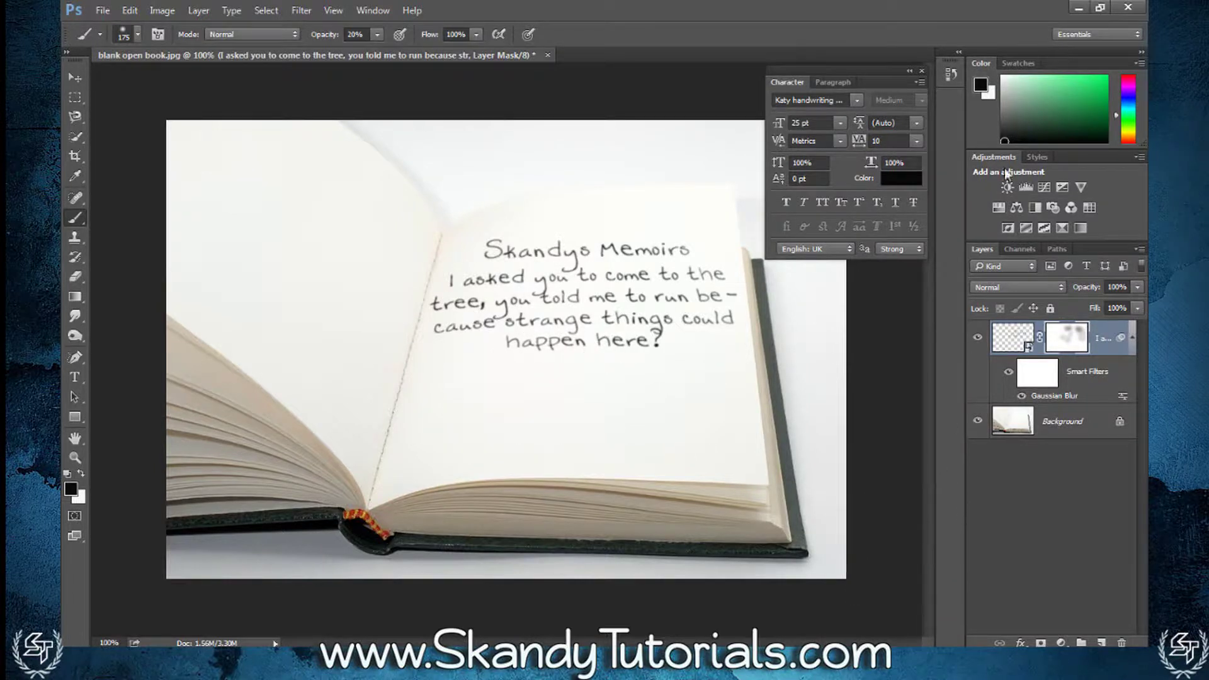
Step: Switch the mask painting colour to white and reduce the brush size to 20 px for restoring small areas of the text
left_click(1003, 78)
key("bracketleft")
key("bracketleft")
key("bracketleft")
key("bracketleft")
key("bracketleft")
key("bracketleft")
key("bracketleft")
key("bracketleft")
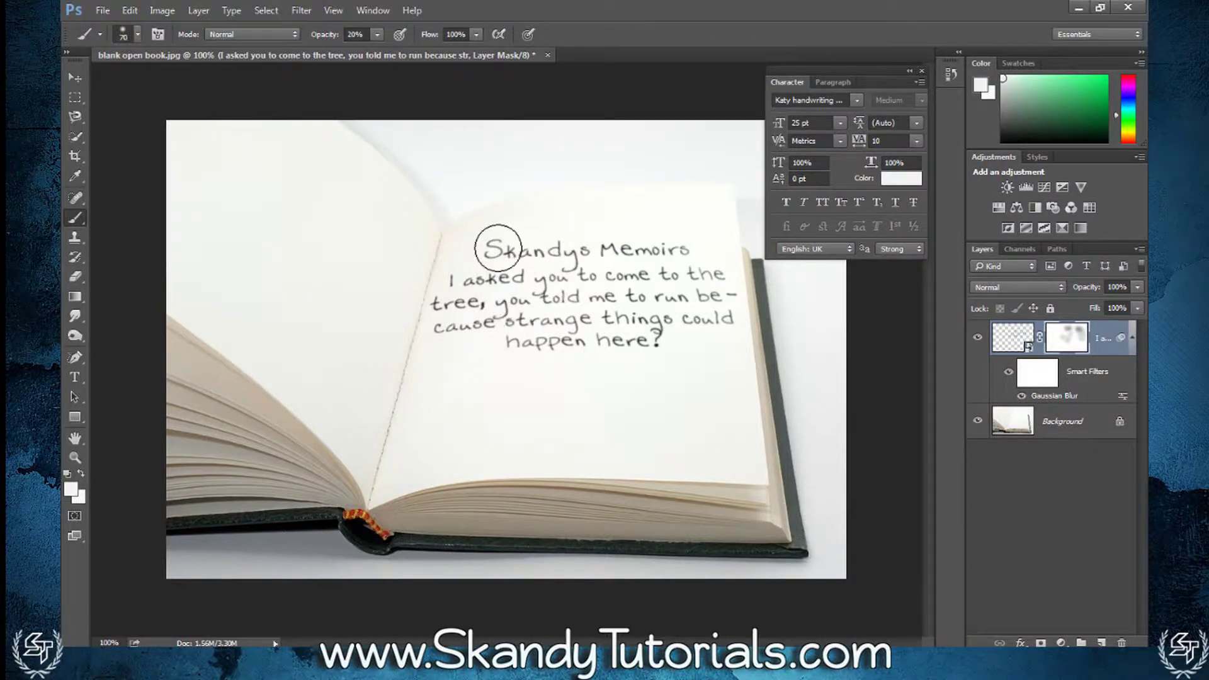
key("bracketleft")
key("bracketleft")
key("bracketleft")
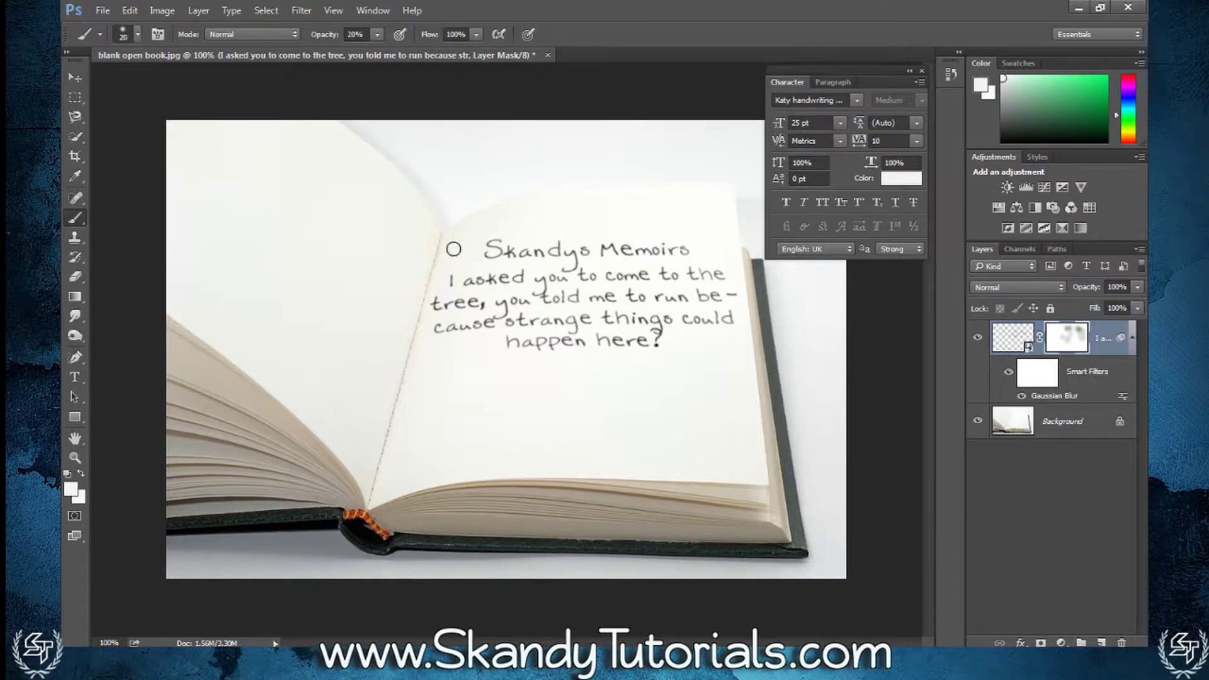